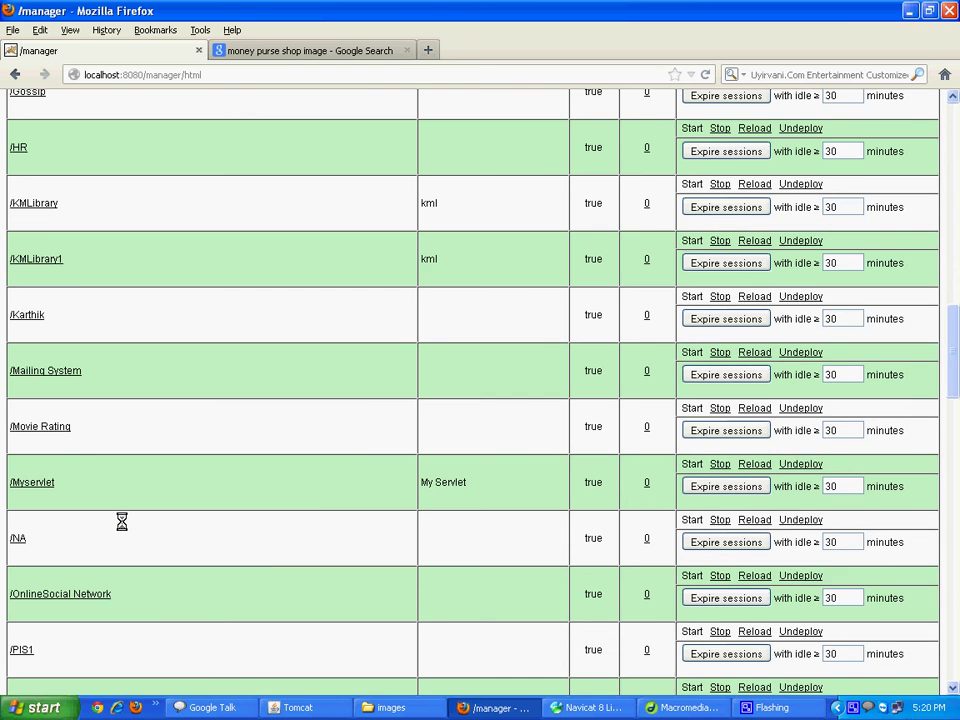
# Open the Quick Customer decision support web sales portal application
pyautogui.scroll(2, 121, 521)
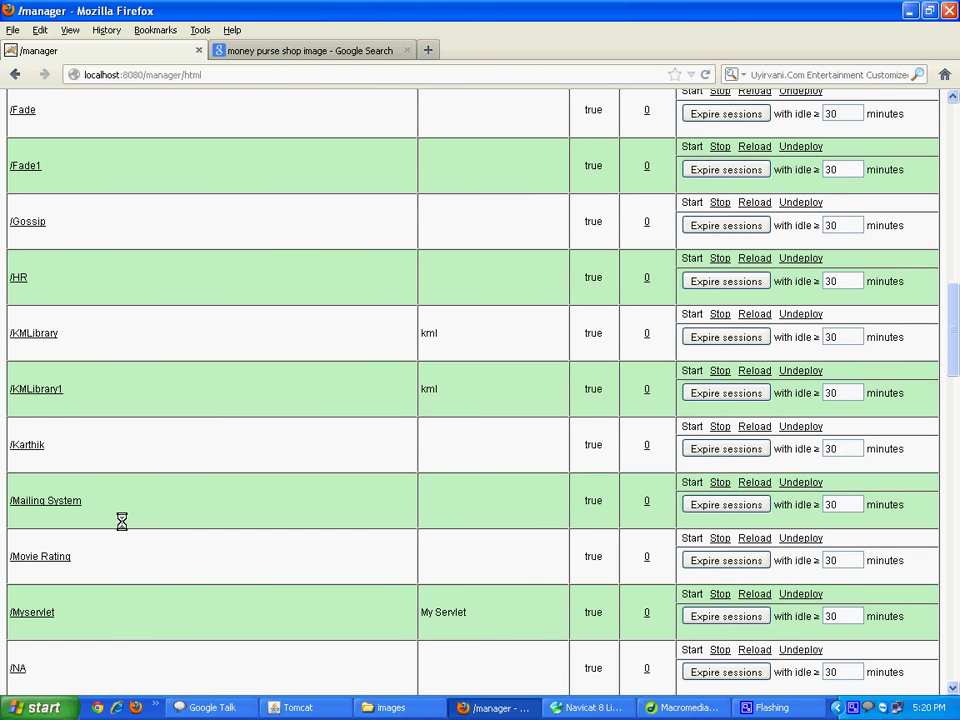
pyautogui.scroll(10, 121, 521)
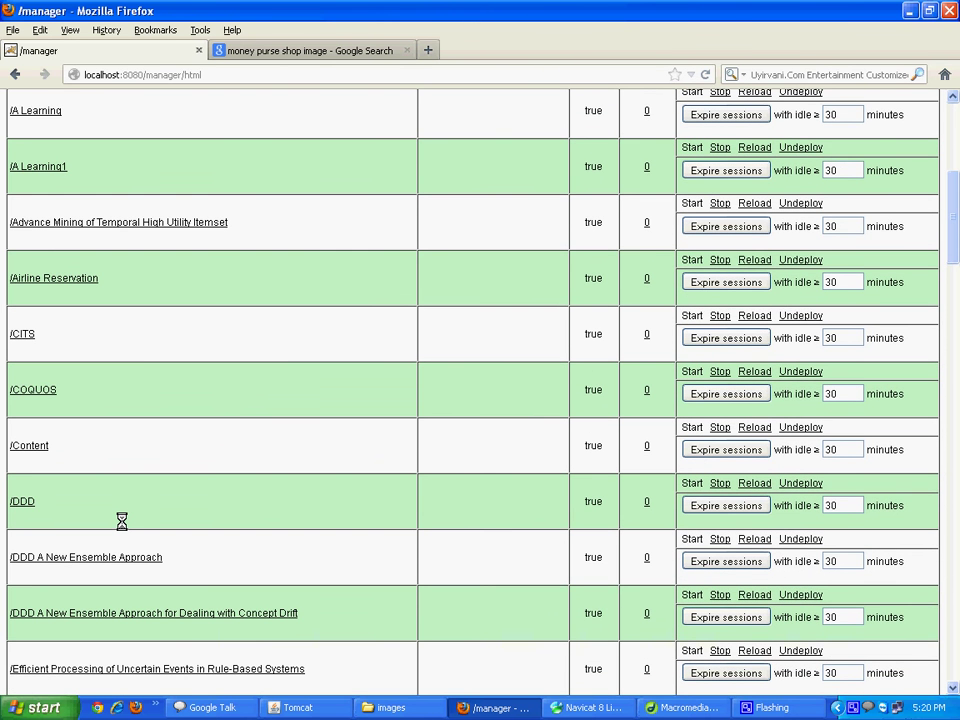
pyautogui.scroll(-4, 121, 521)
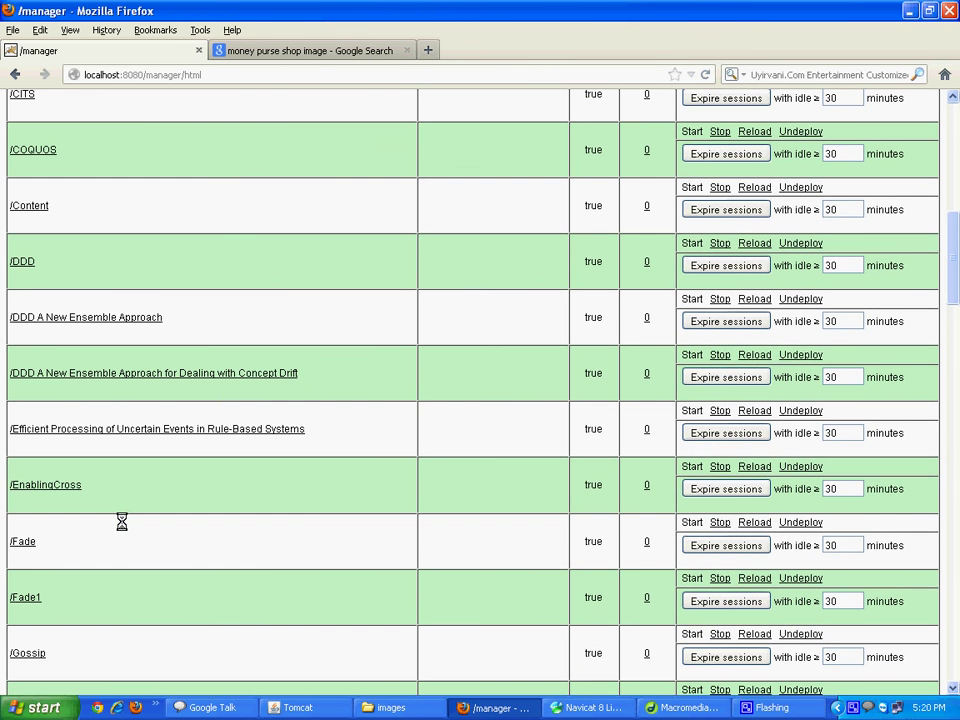
pyautogui.scroll(-7, 121, 521)
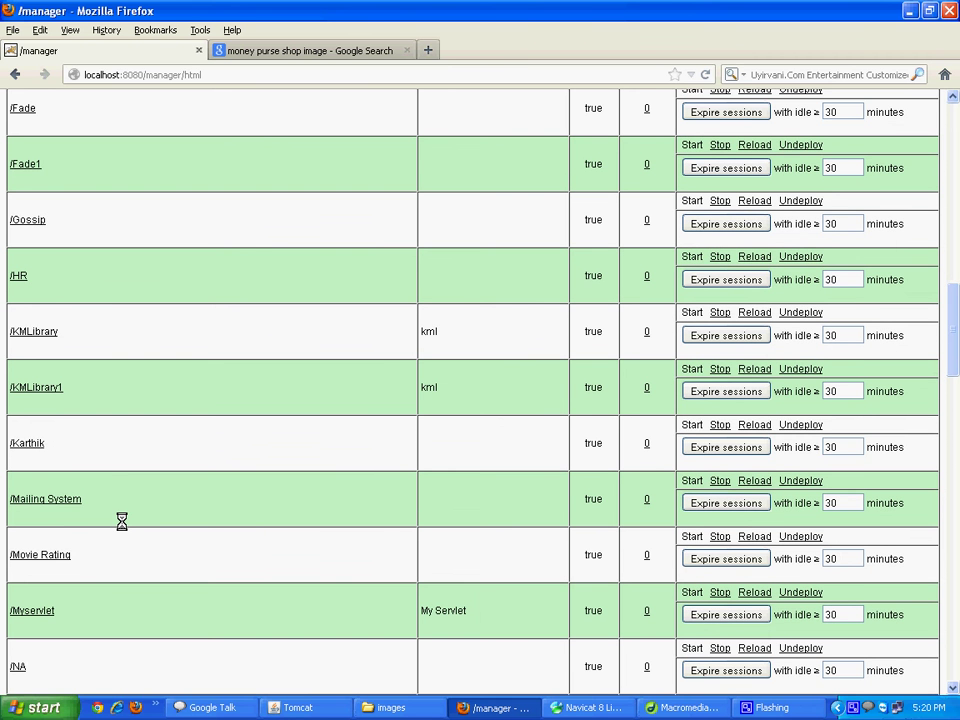
pyautogui.scroll(-6, 121, 521)
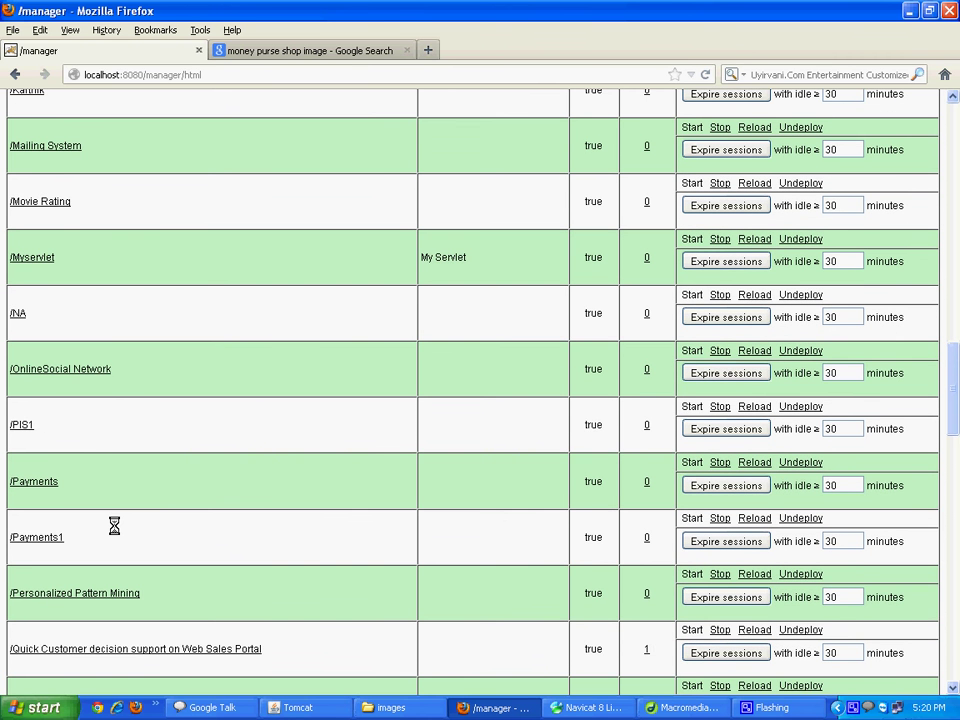
pyautogui.scroll(-3, 114, 525)
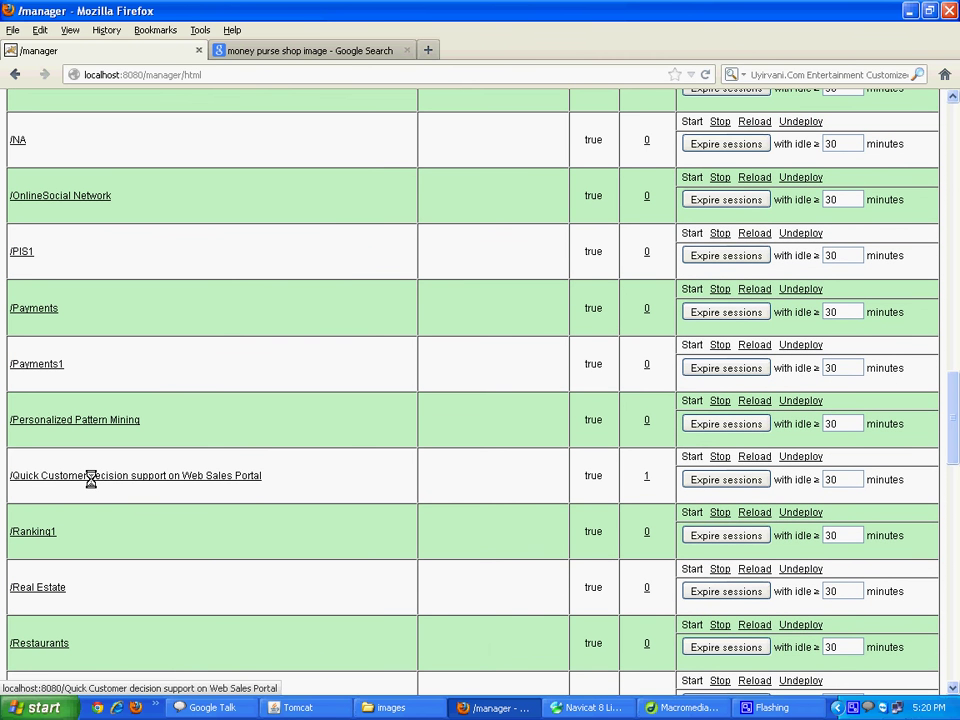
pyautogui.click(91, 476)
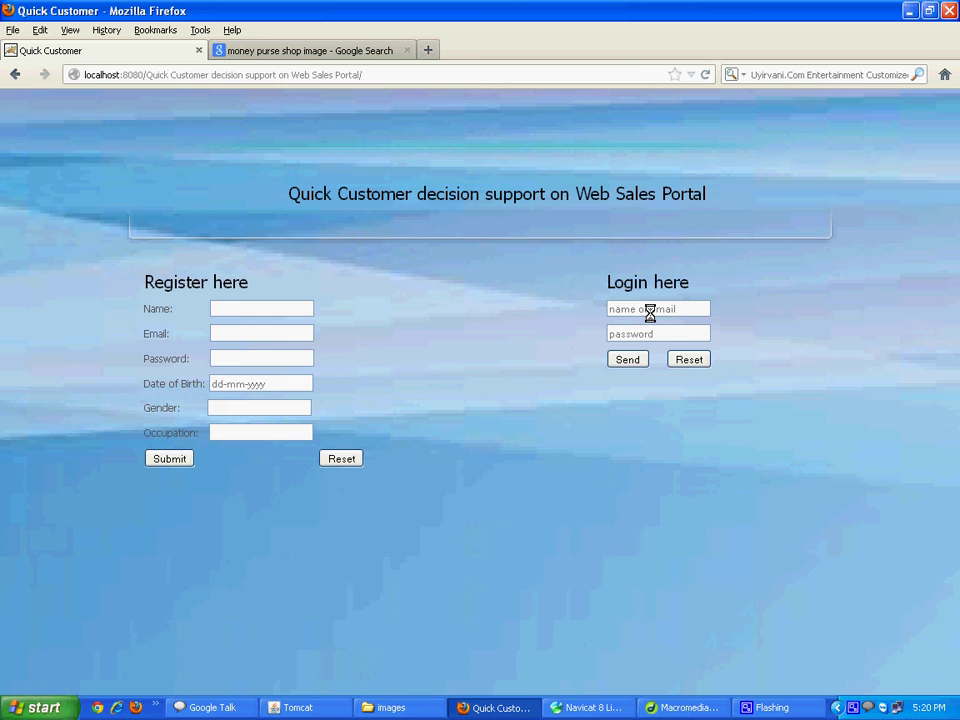
# Log in with the administrator's login name and password
pyautogui.click(650, 311)
pyautogui.write('admin')
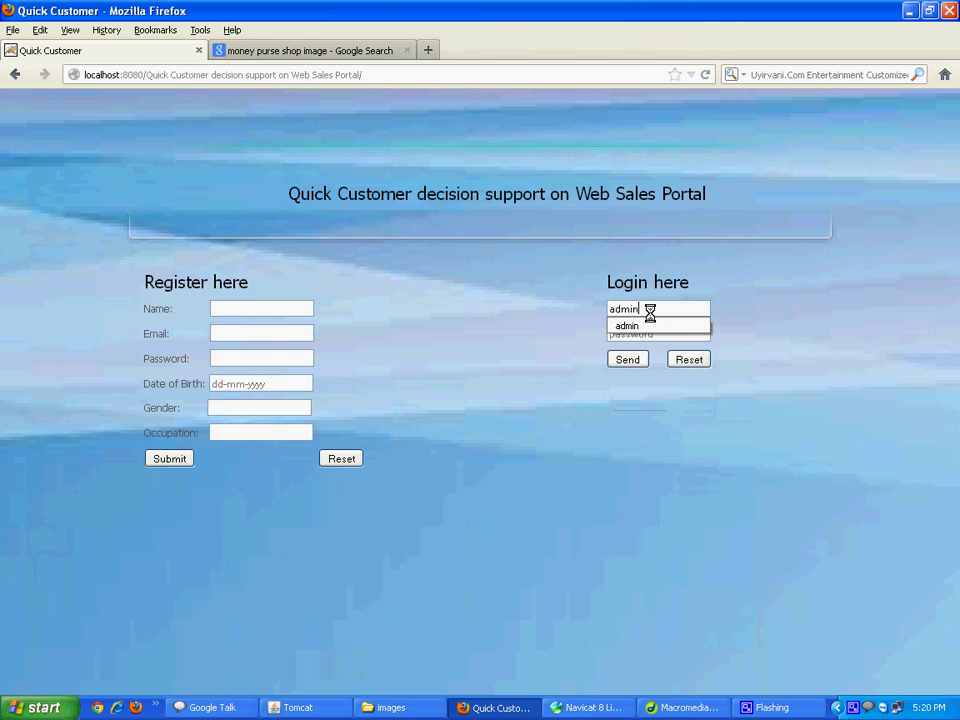
pyautogui.press('Tab')
pyautogui.write('admin')
pyautogui.press('Tab')
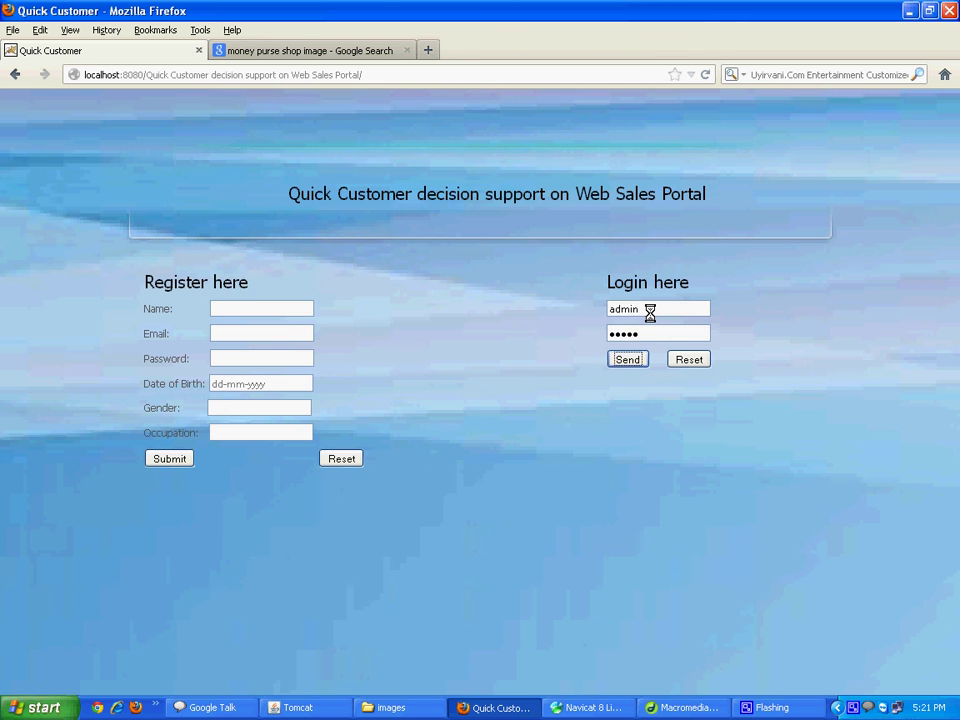
pyautogui.press('Return')
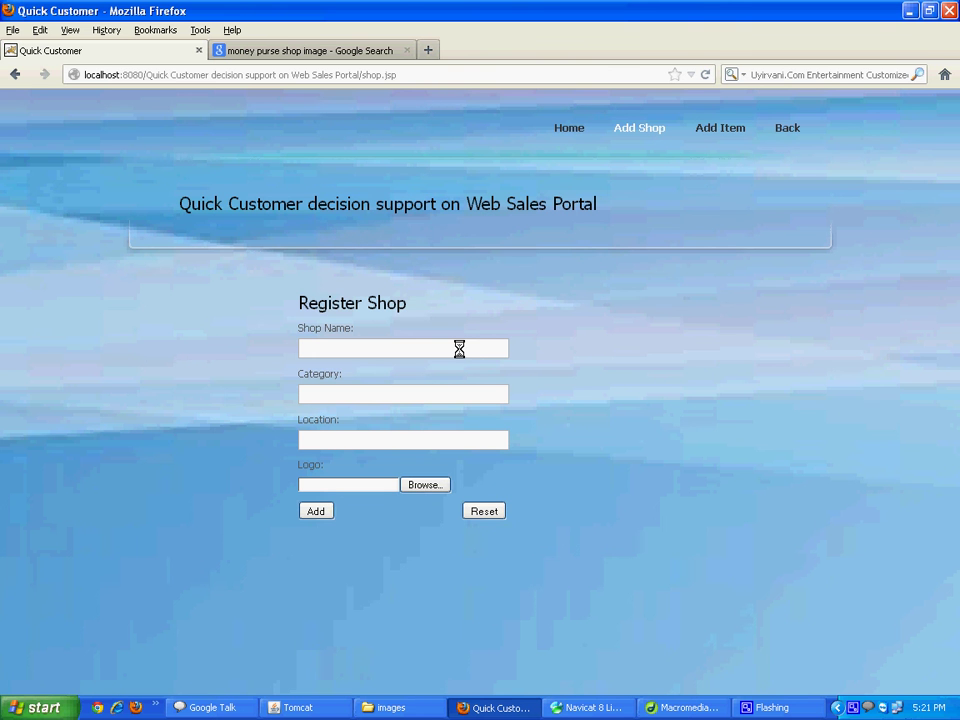
# Enter shop name quicker, category fancystore and location chennai
pyautogui.click(459, 348)
pyautogui.write('qui')
pyautogui.press('Down')
pyautogui.press('Return')
pyautogui.press('Tab')
pyautogui.write('fancystore')
pyautogui.press('Tab')
pyautogui.write('chennai')
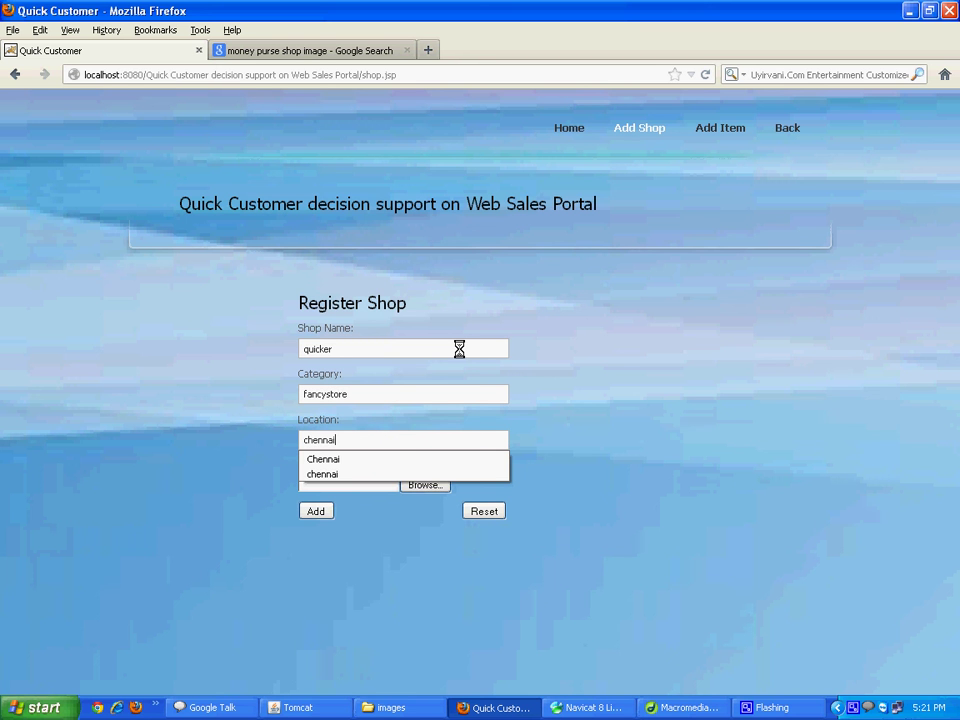
# Attach quicker.jpg as the shop logo and submit the registration
pyautogui.press('Tab')
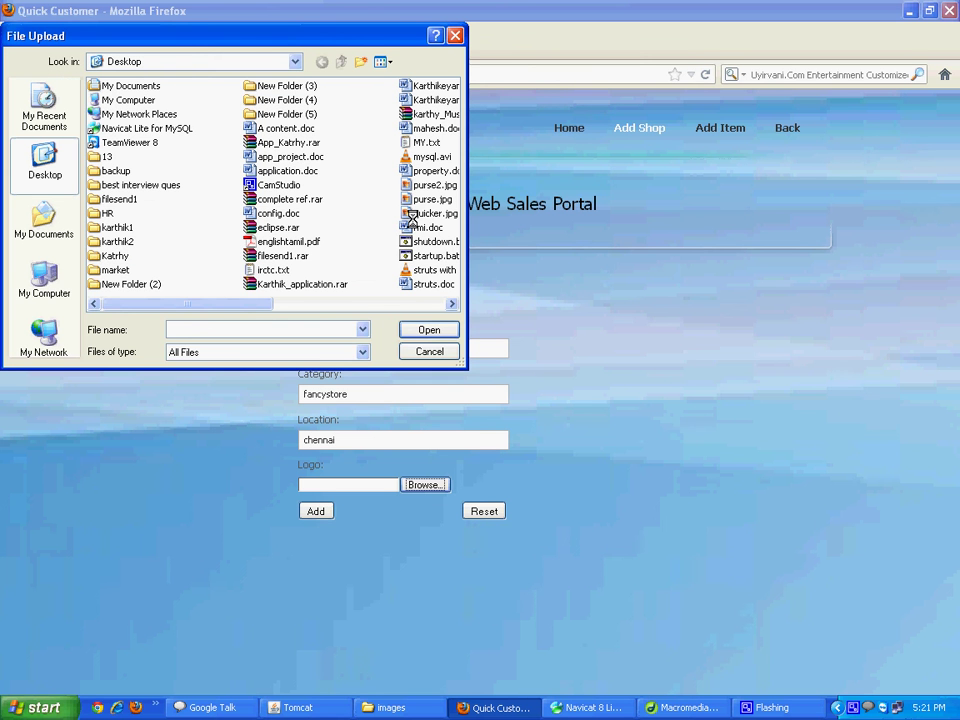
pyautogui.click(422, 212)
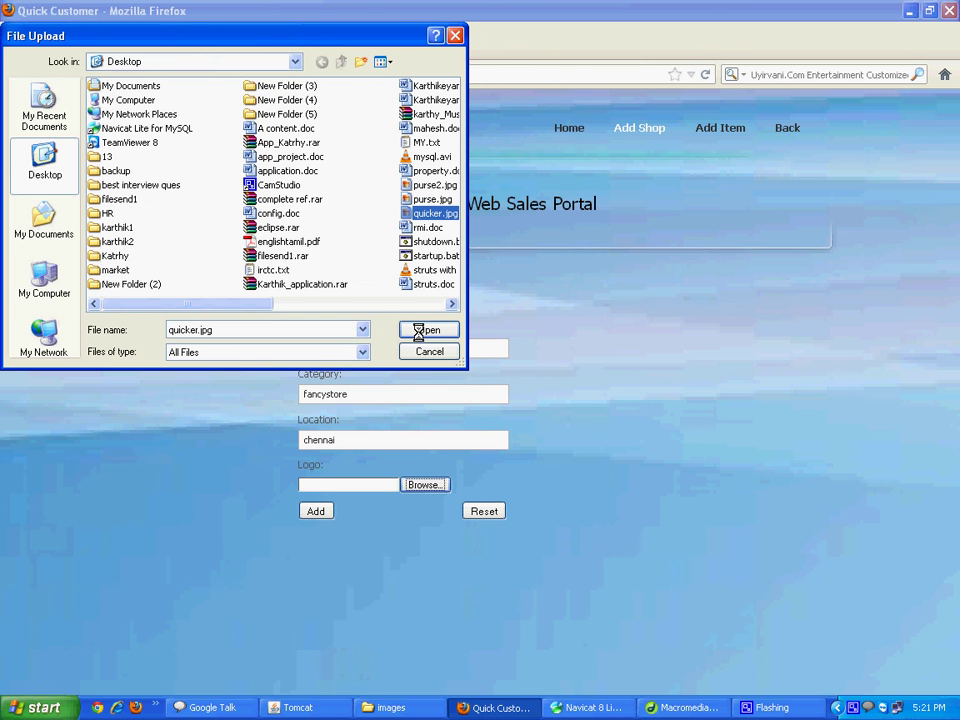
pyautogui.click(424, 330)
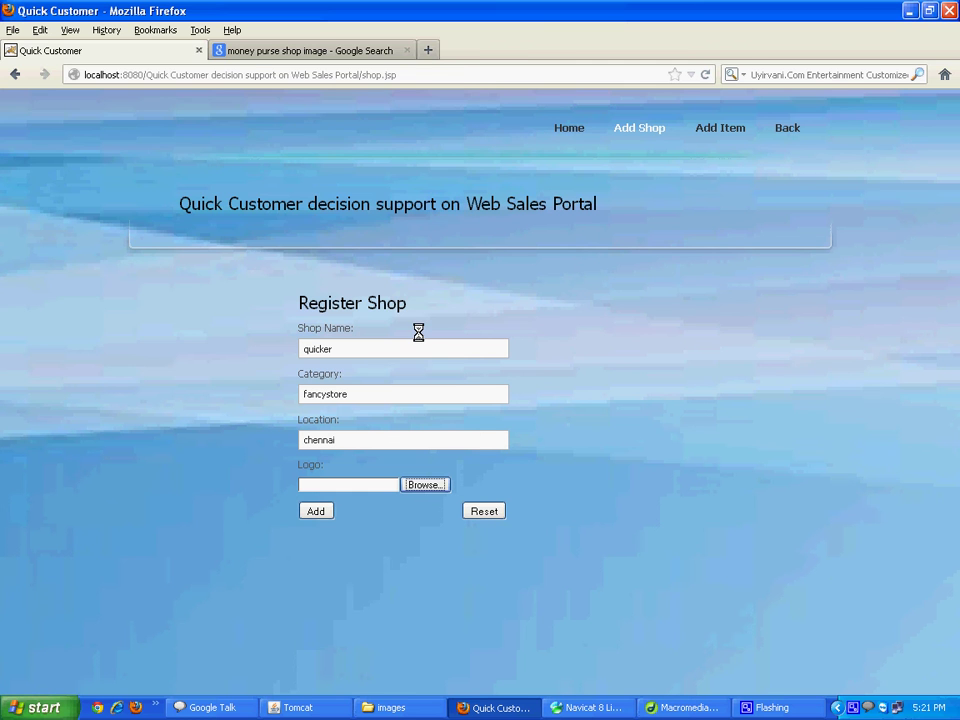
pyautogui.press('Return')
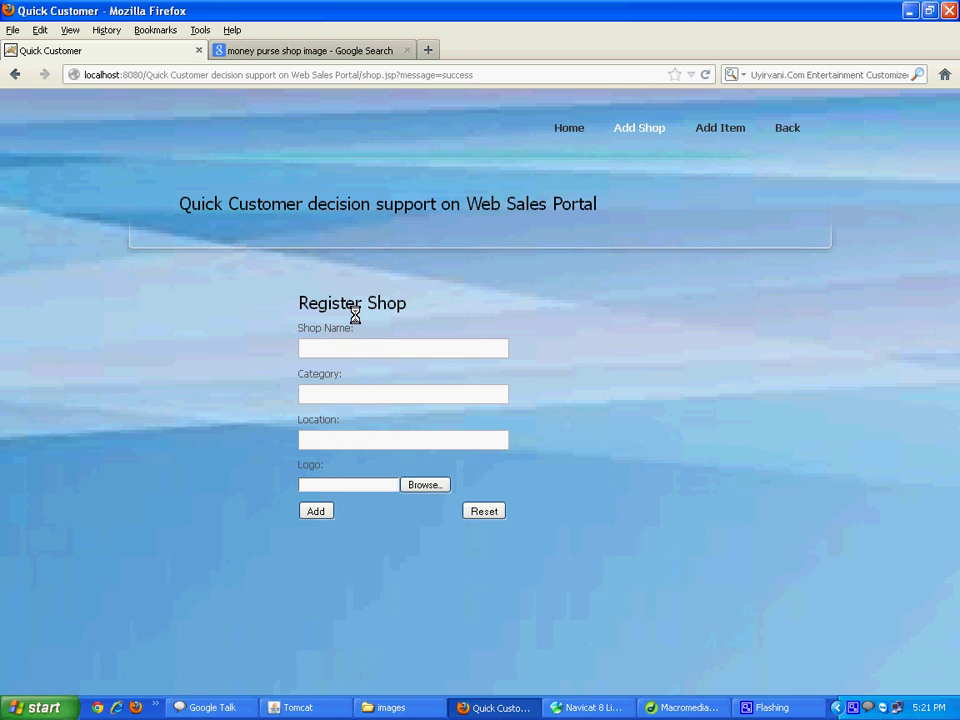
pyautogui.click(712, 129)
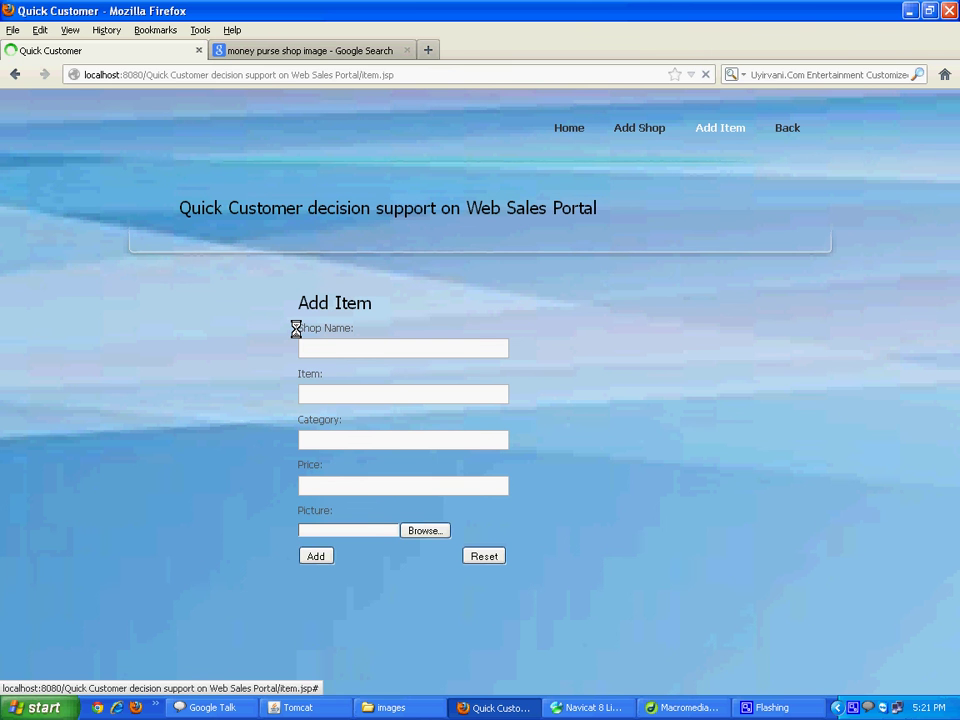
# Enter shop quicker, item qmodel1, category purse and price 300
pyautogui.click(329, 346)
pyautogui.write('quick')
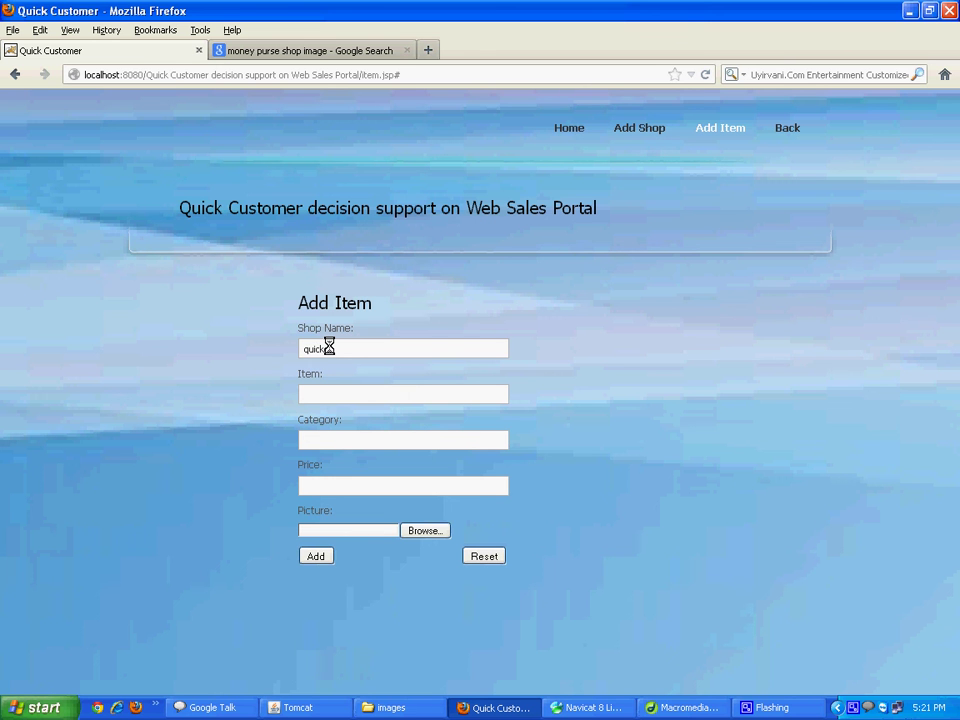
pyautogui.write('q')
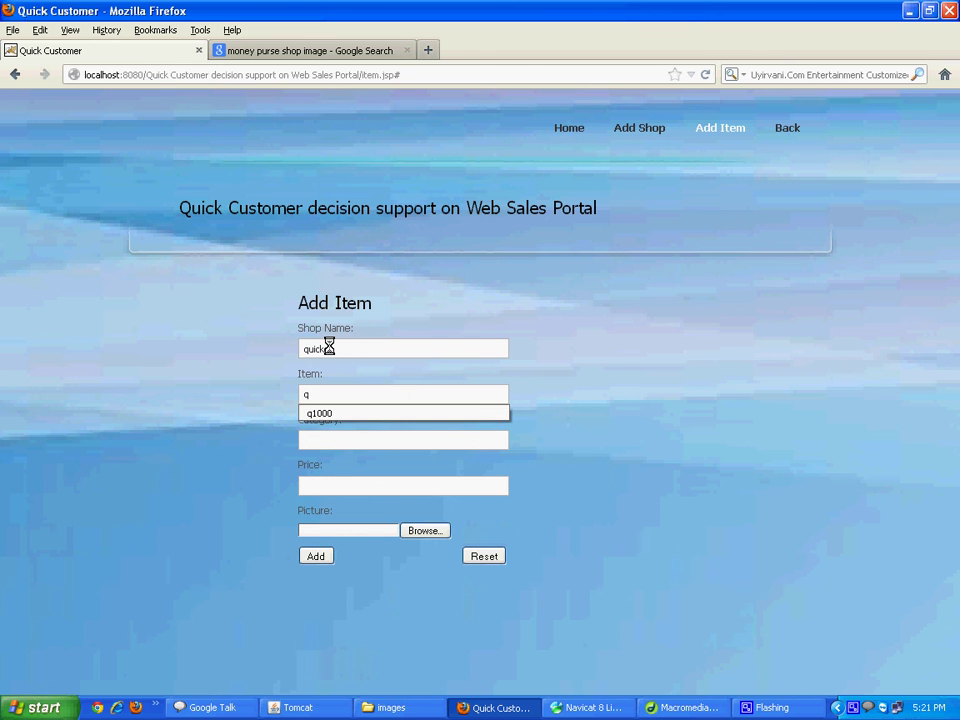
pyautogui.write('mode')
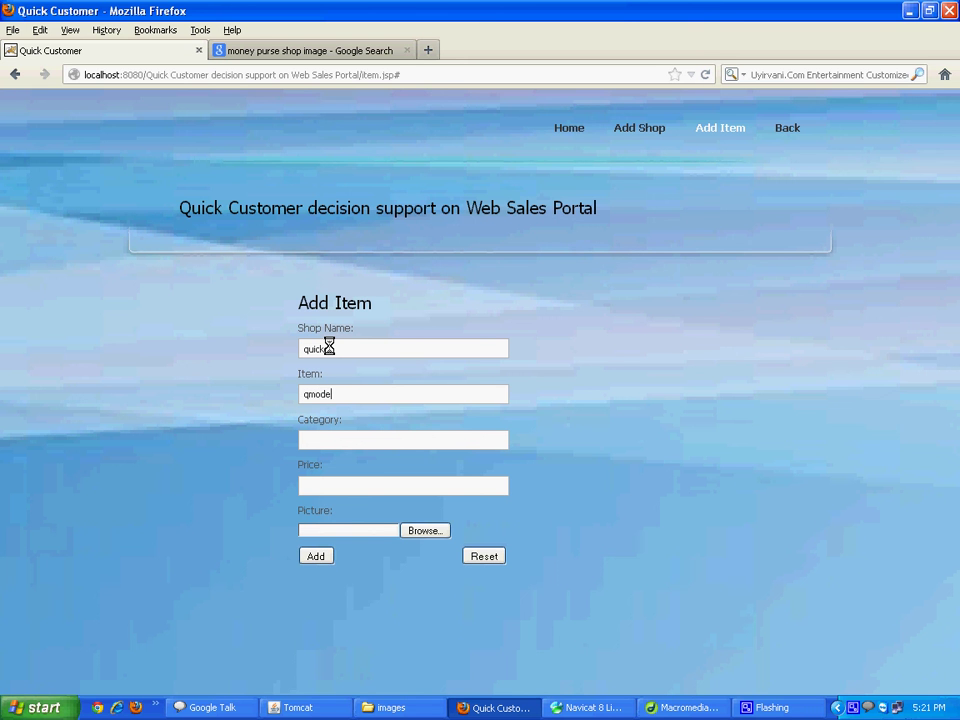
pyautogui.write('l1')
pyautogui.press('Tab')
pyautogui.write('pur')
pyautogui.press('Down')
pyautogui.press('Tab')
pyautogui.write('300')
# Attach purse.jpg as the item picture, submit the item, and return home
pyautogui.press('Tab')
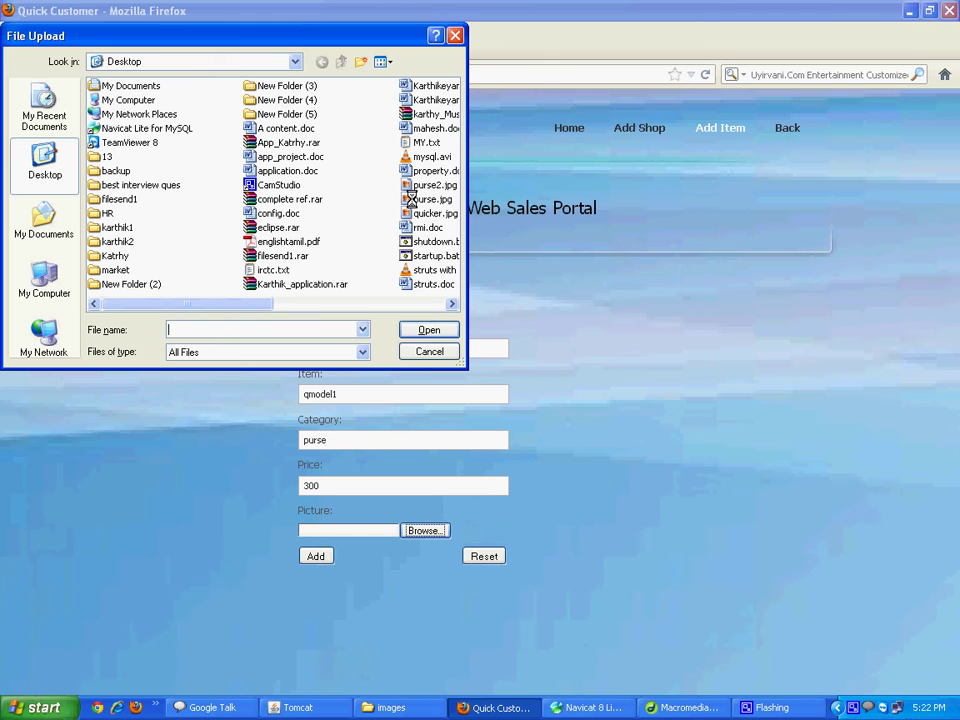
pyautogui.click(412, 199)
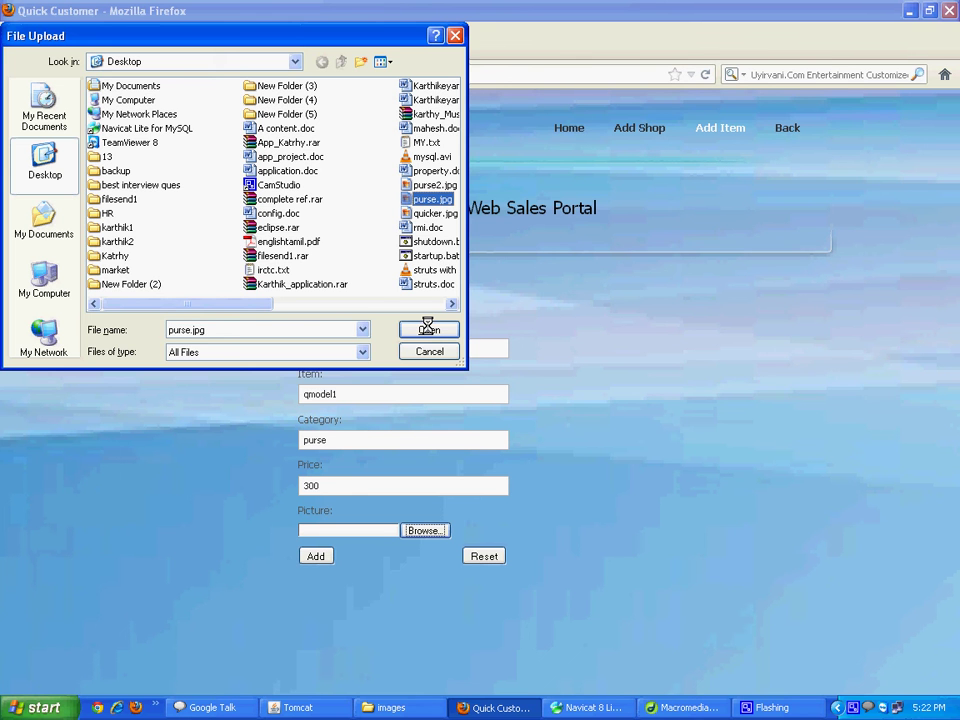
pyautogui.click(428, 329)
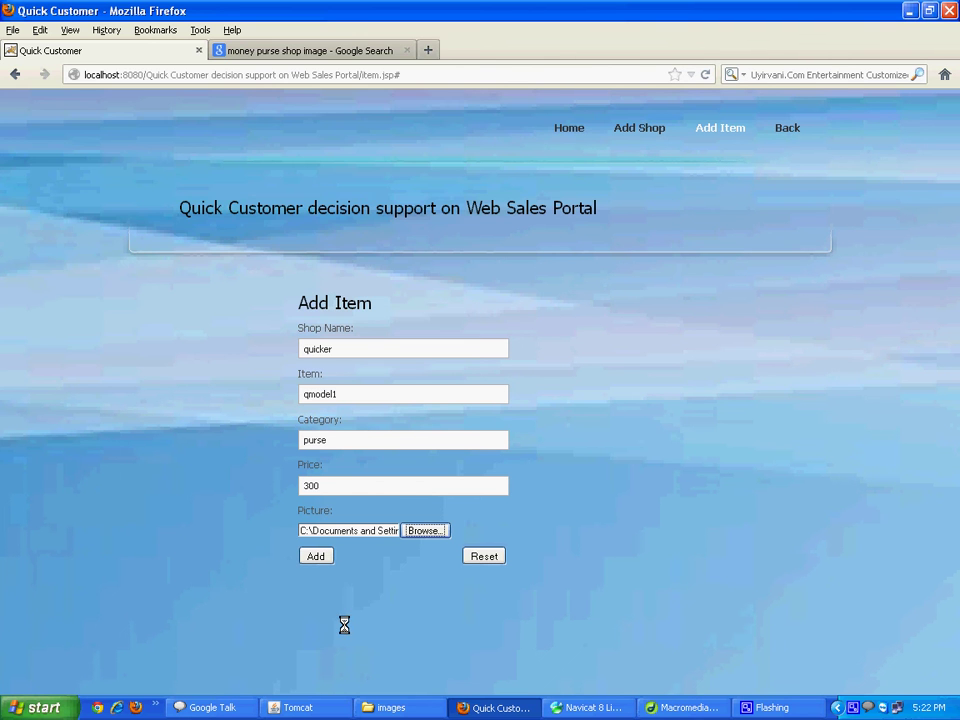
pyautogui.click(316, 556)
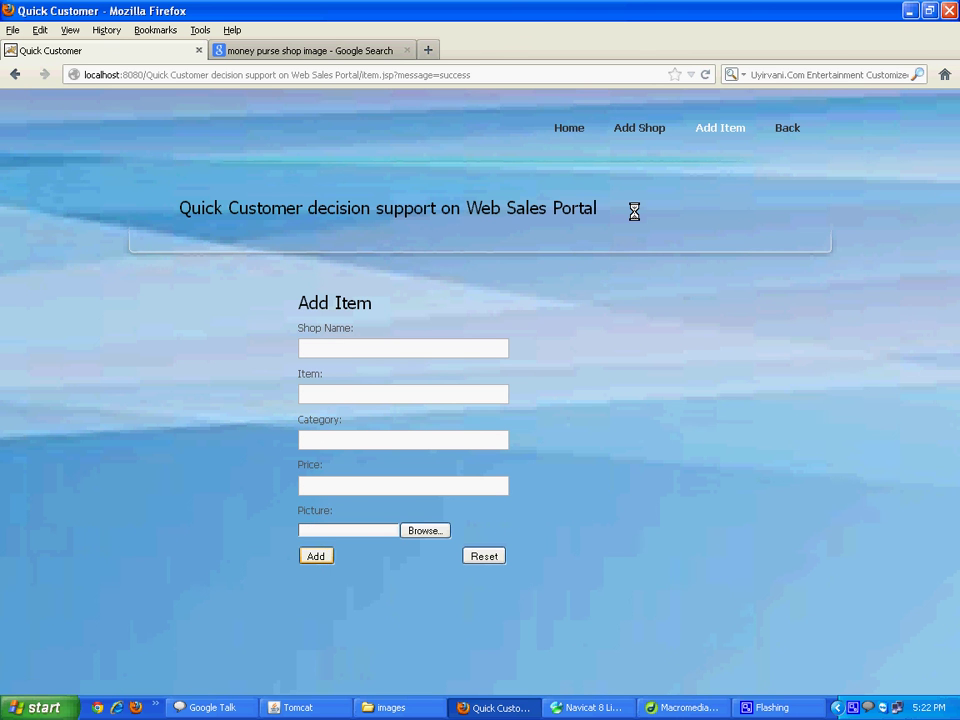
pyautogui.click(567, 131)
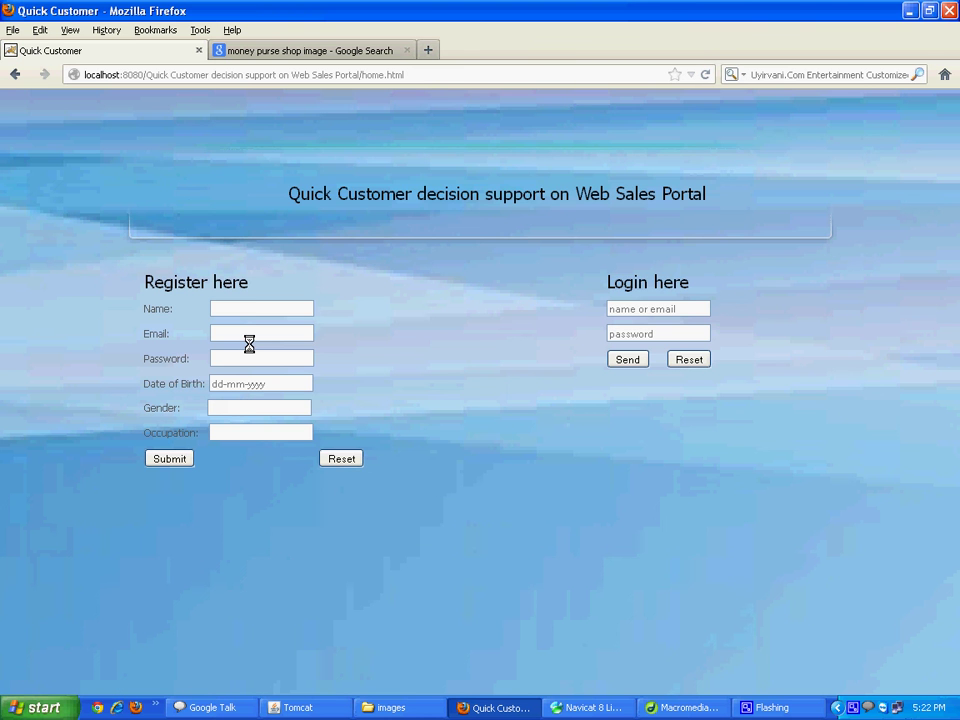
# Enter the new user's name, e-mail address and password
pyautogui.click(252, 311)
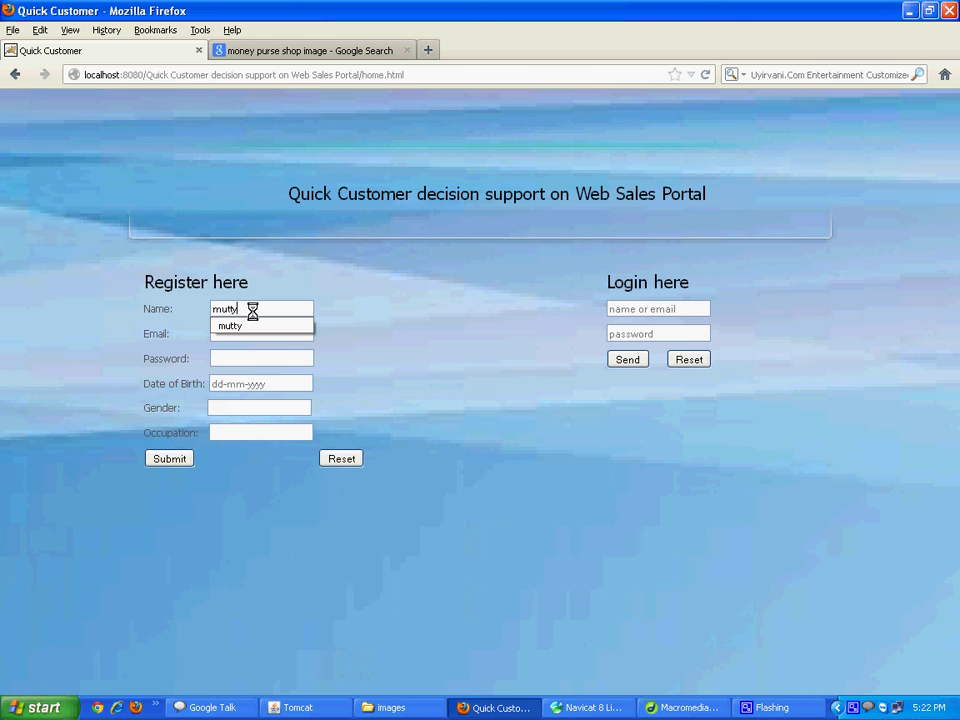
pyautogui.press('Tab')
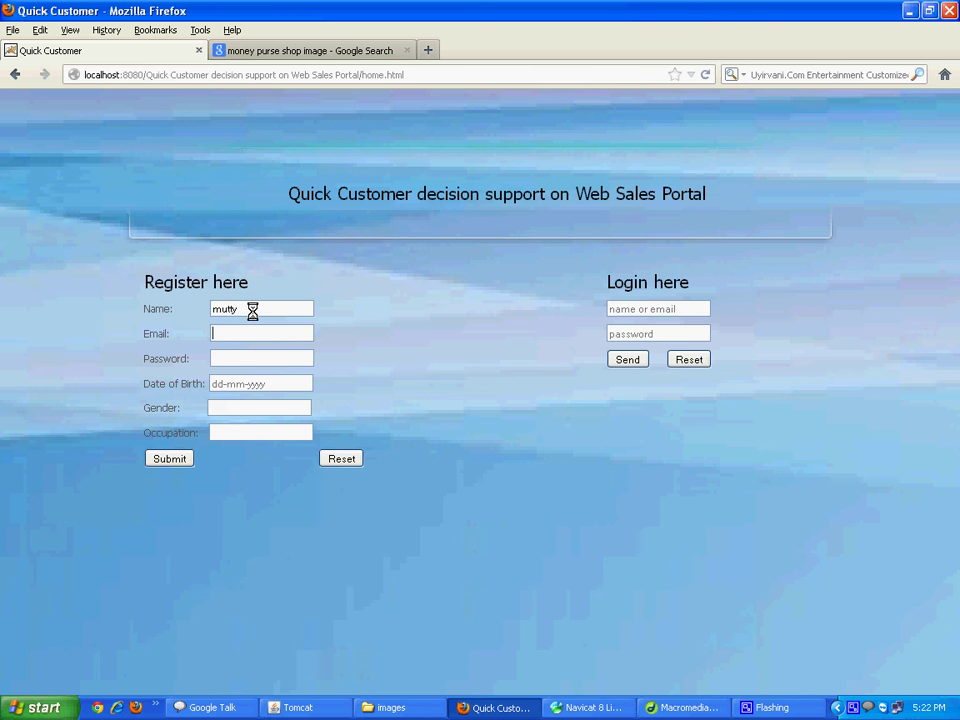
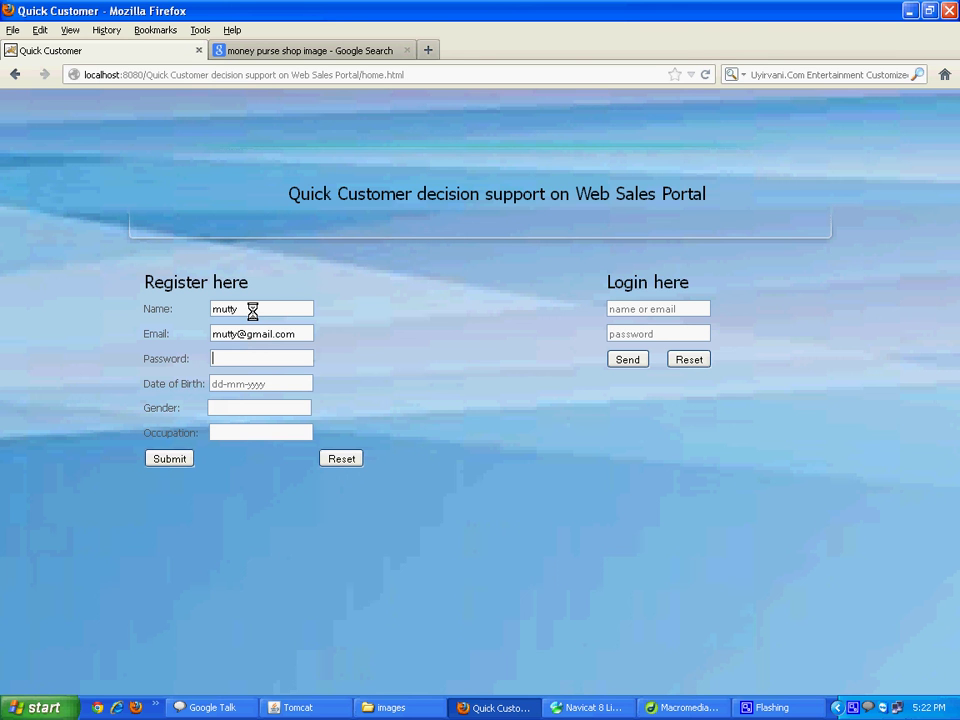
pyautogui.press('Tab')
pyautogui.press('Tab')
pyautogui.press('Down')
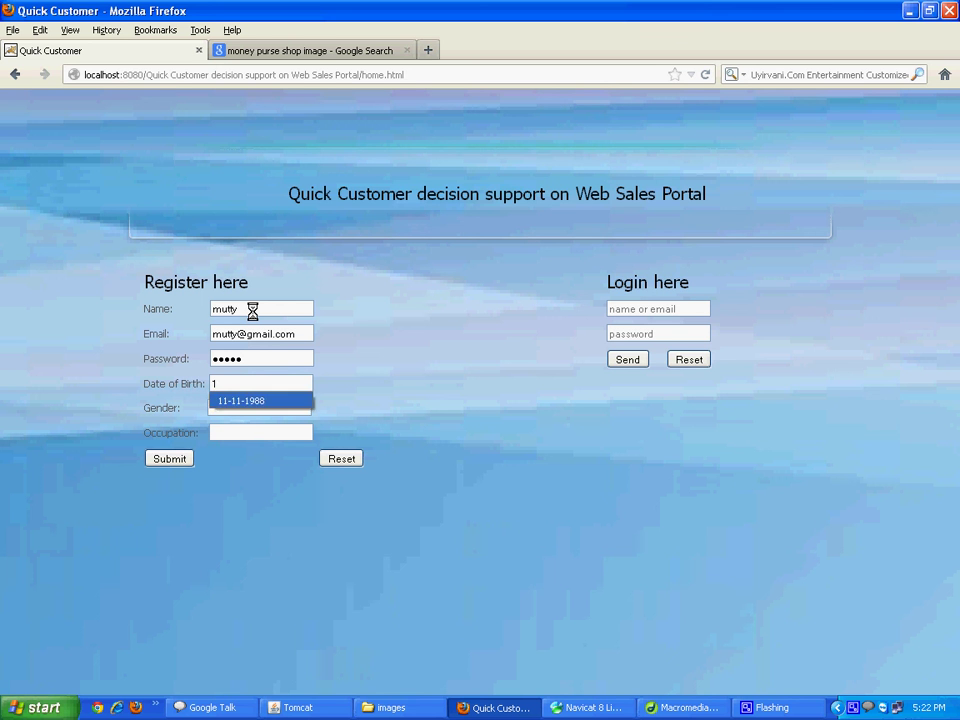
pyautogui.press('Return')
pyautogui.press('Tab')
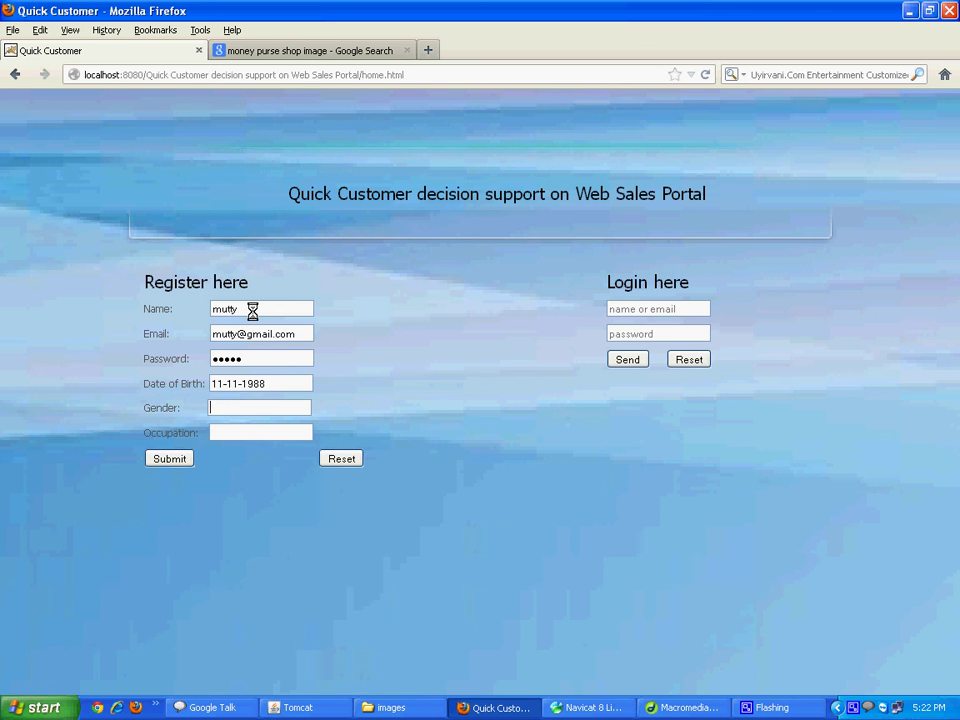
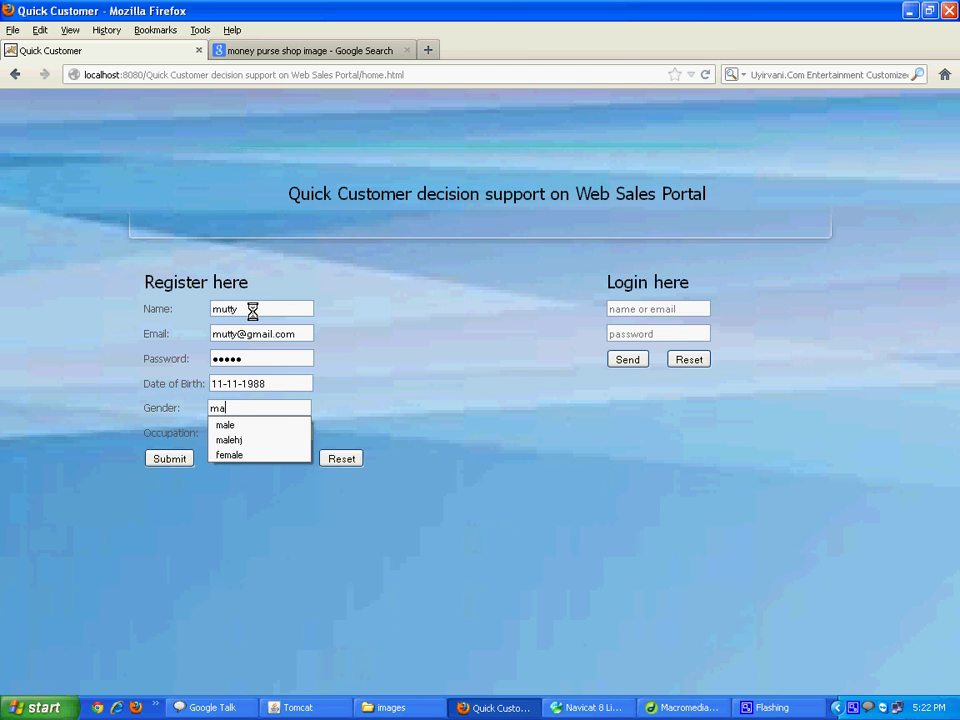
pyautogui.press('Down')
pyautogui.press('Return')
pyautogui.press('Tab')
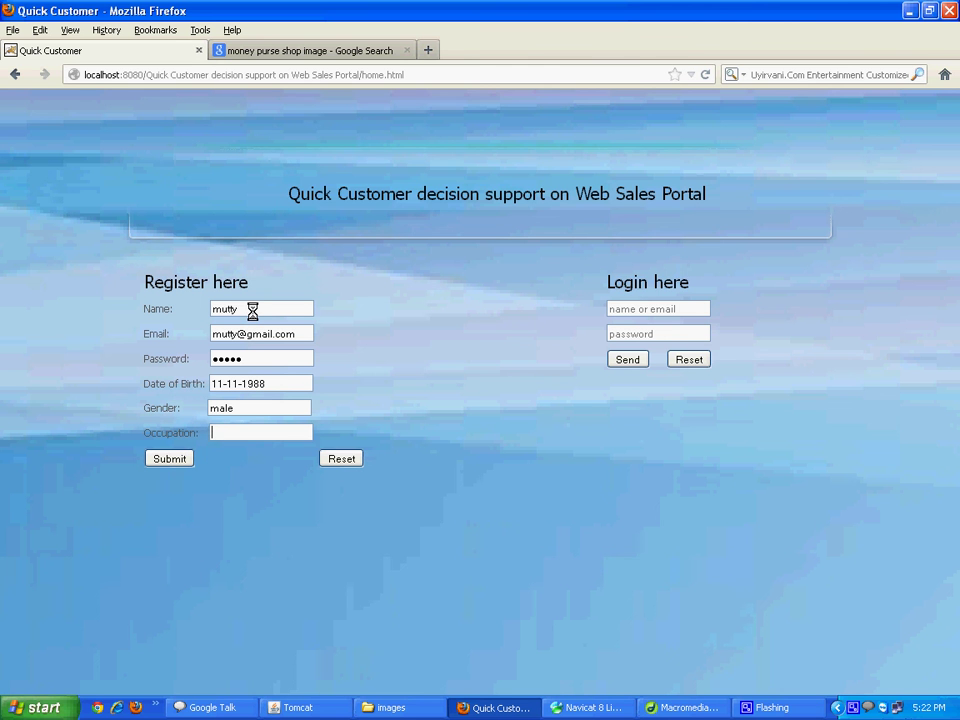
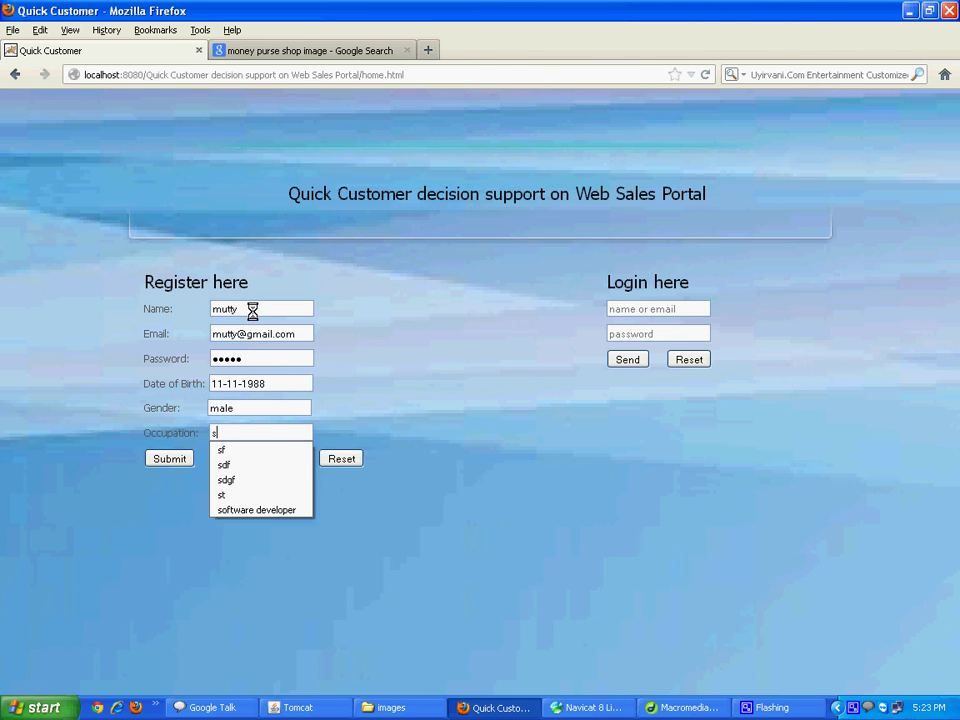
pyautogui.press('Down')
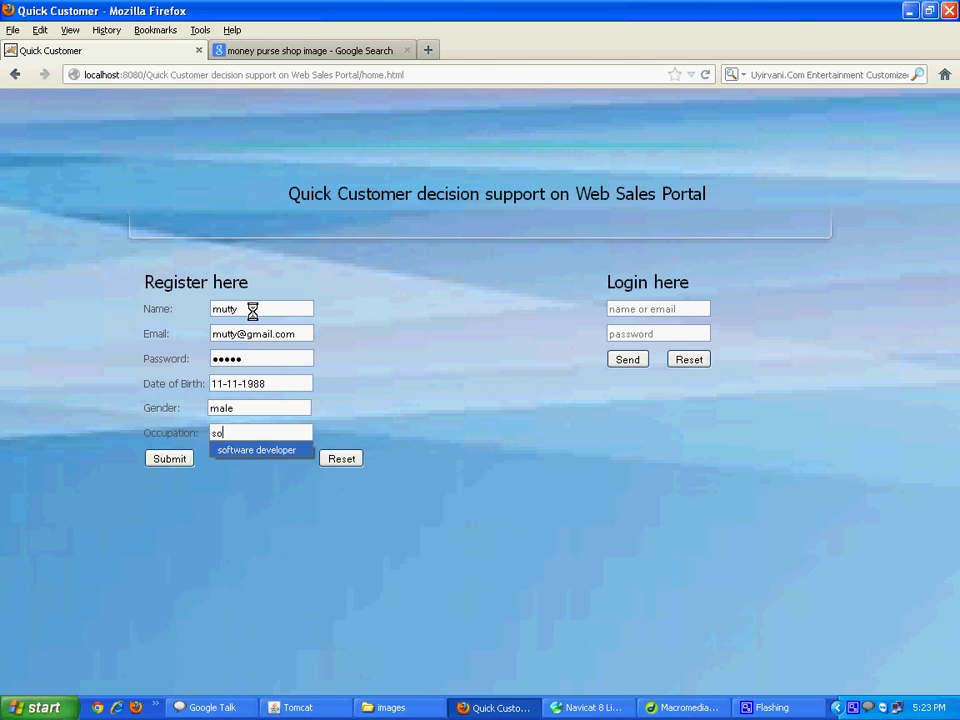
pyautogui.press('Tab')
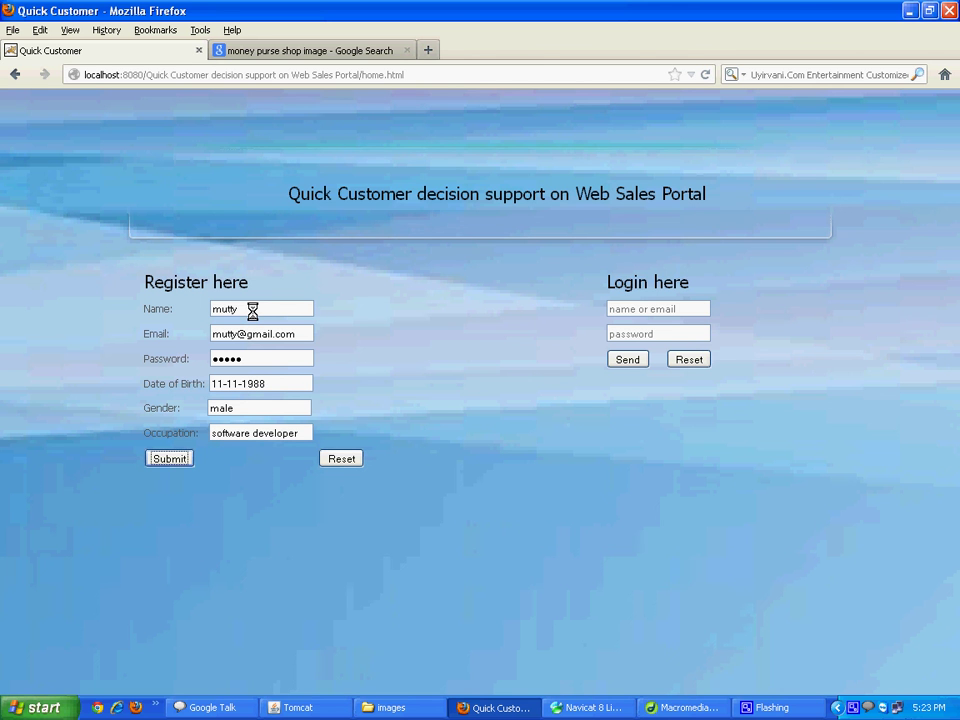
pyautogui.press('Return')
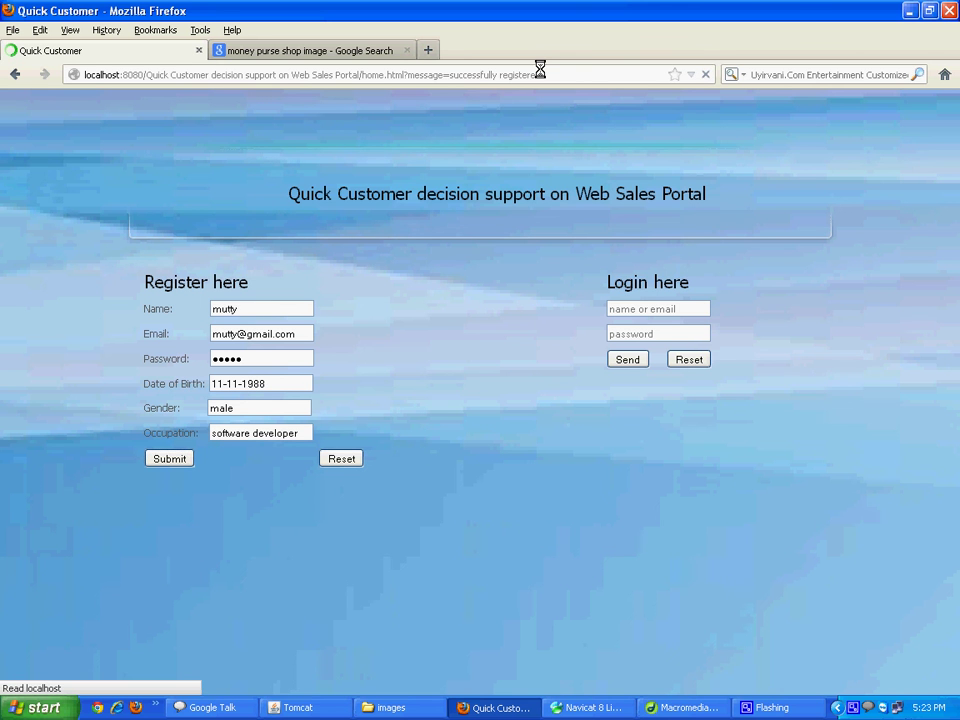
pyautogui.moveTo(540, 74); pyautogui.dragTo(406, 74)
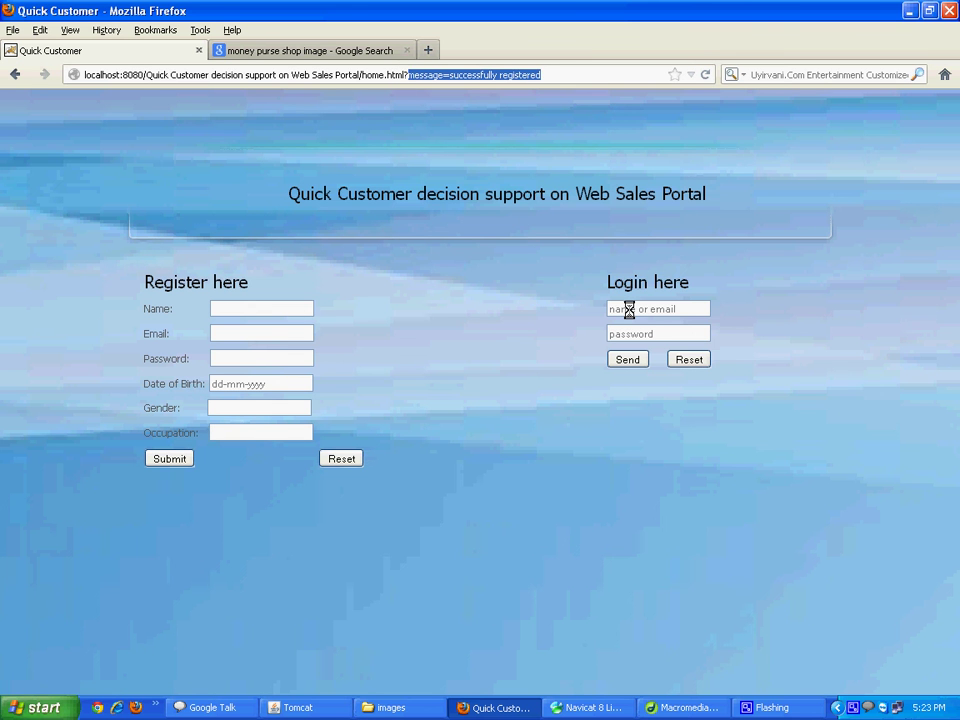
# Sign in with the new customer's login name and password
pyautogui.click(629, 309)
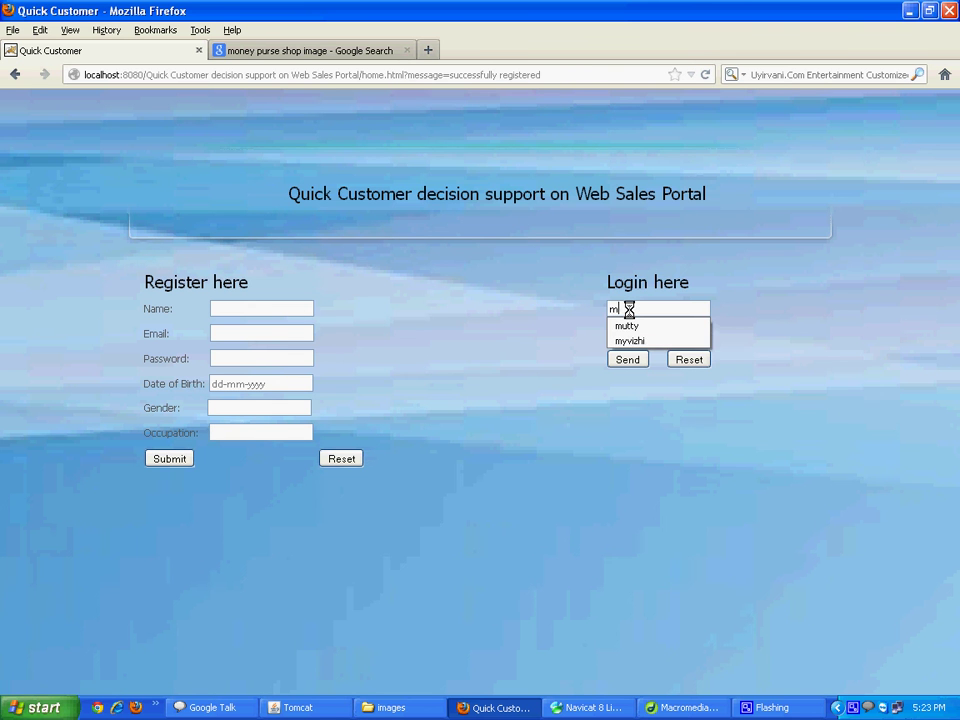
pyautogui.press('Tab')
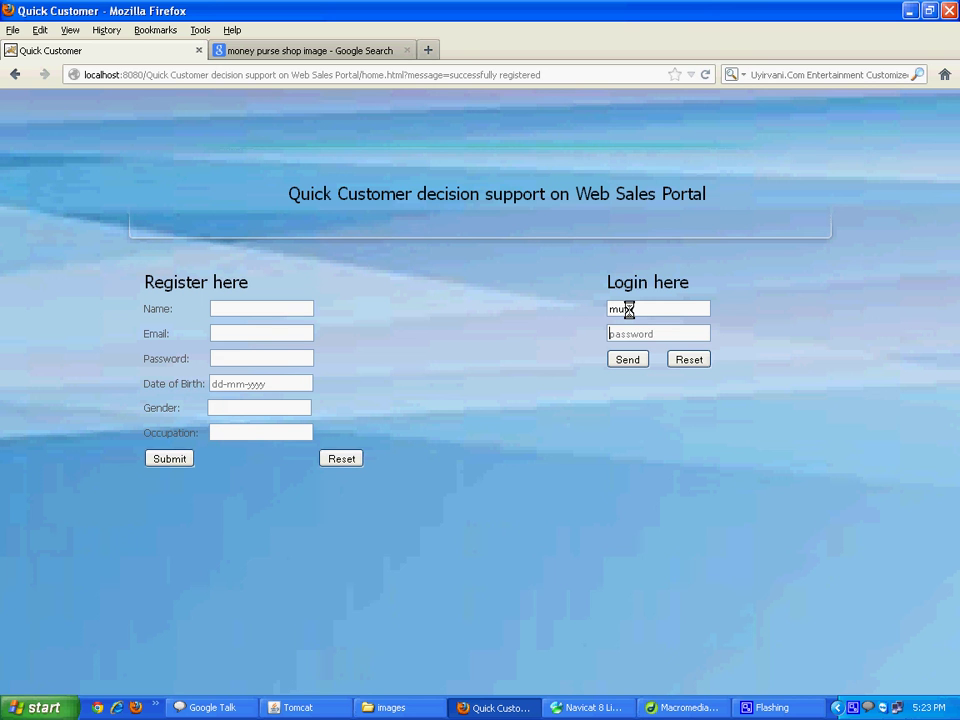
pyautogui.press('Tab')
pyautogui.press('Return')
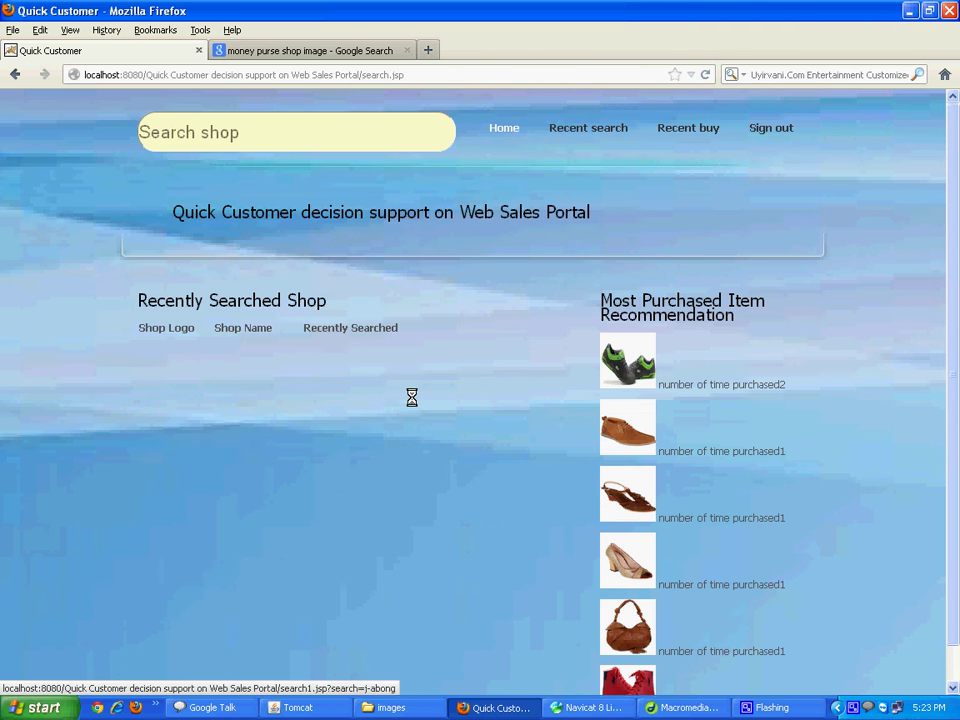
# Search for the shop quicker to show its qmodel1 listing at 300
pyautogui.click(160, 132)
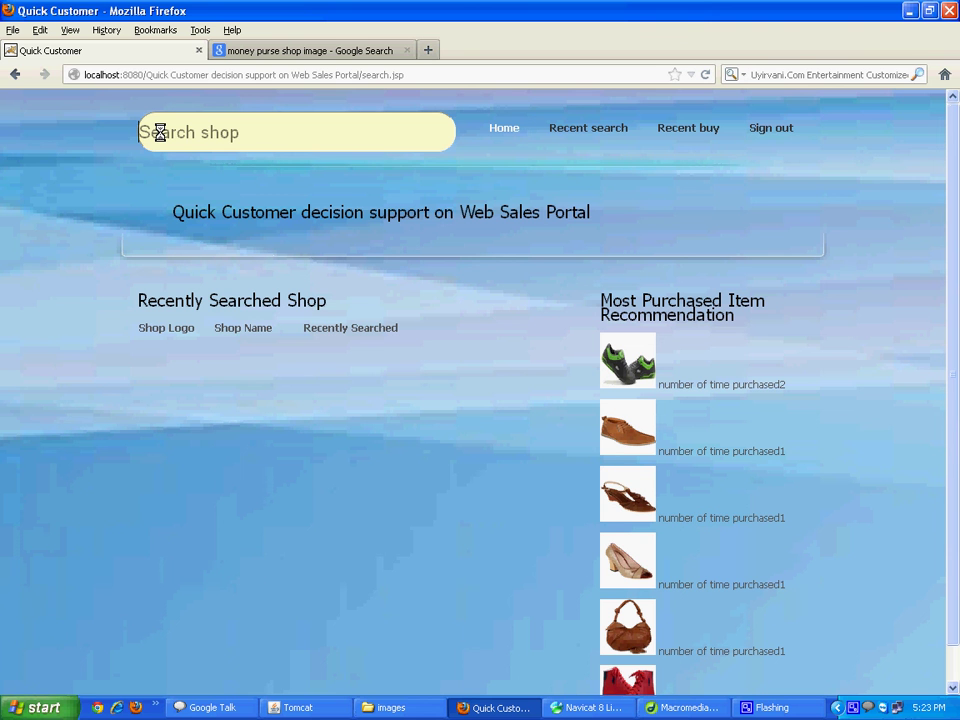
pyautogui.write('q')
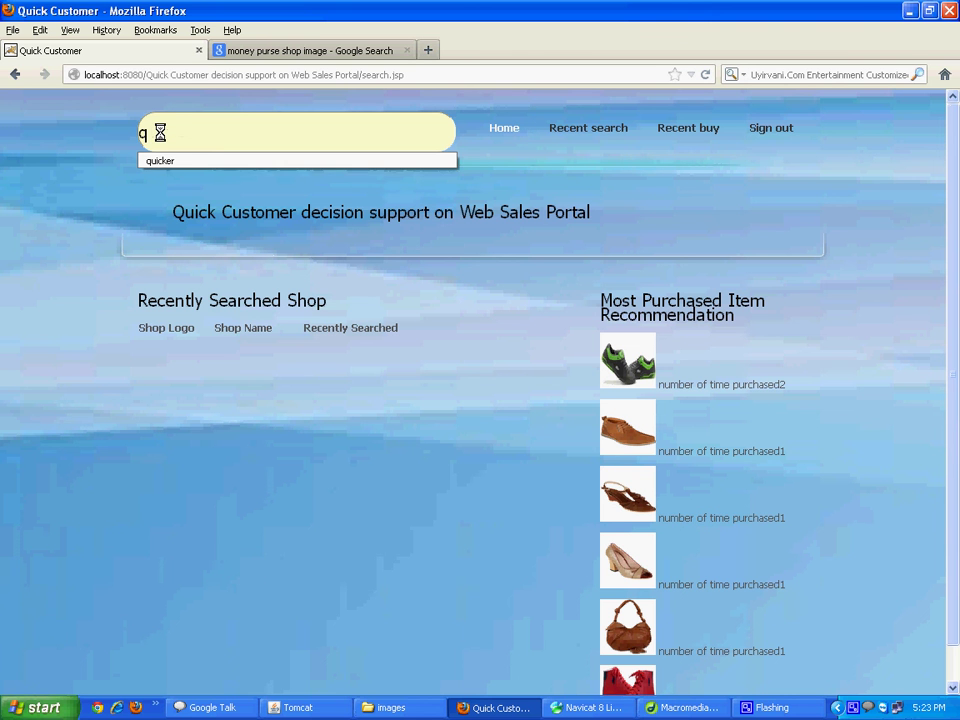
pyautogui.press('Down')
pyautogui.press('Return')
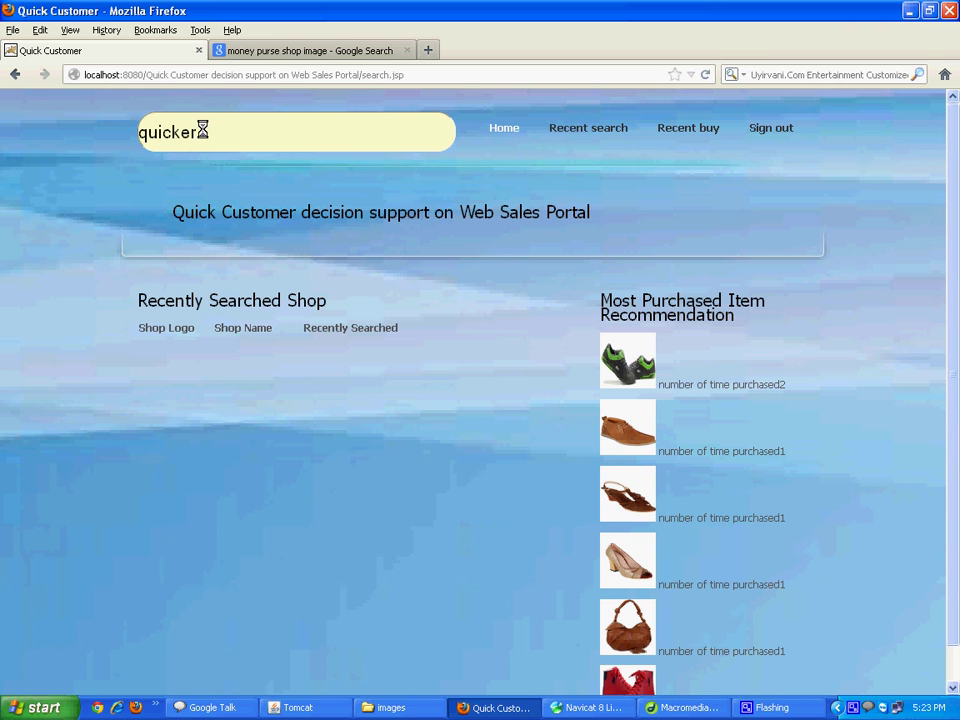
pyautogui.press('Return')
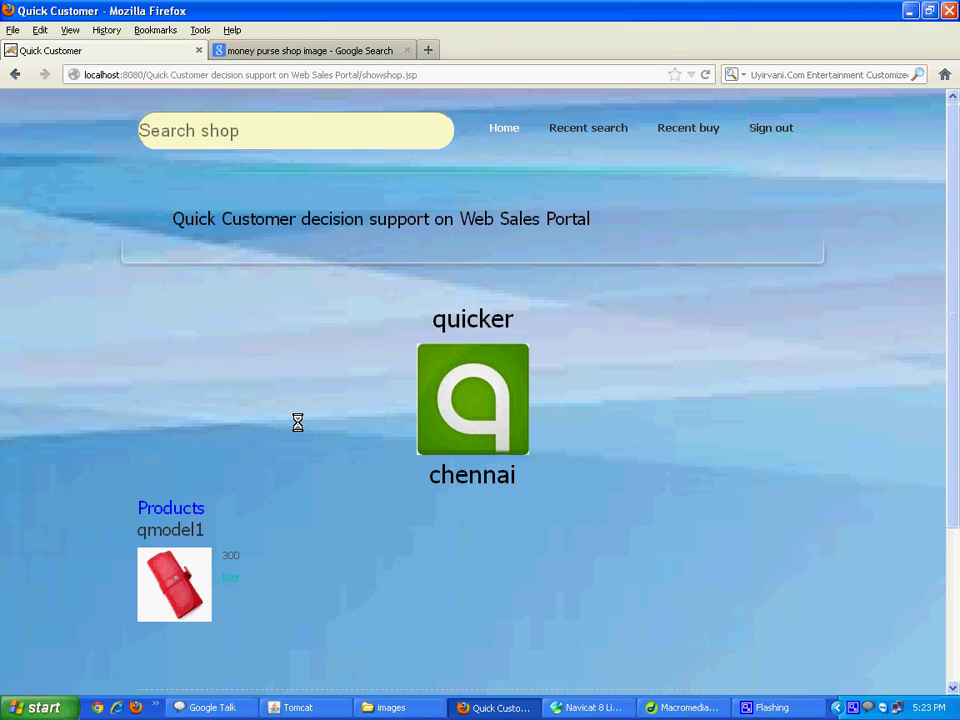
# Buy the qmodel1 purse priced 300
pyautogui.scroll(-4, 297, 423)
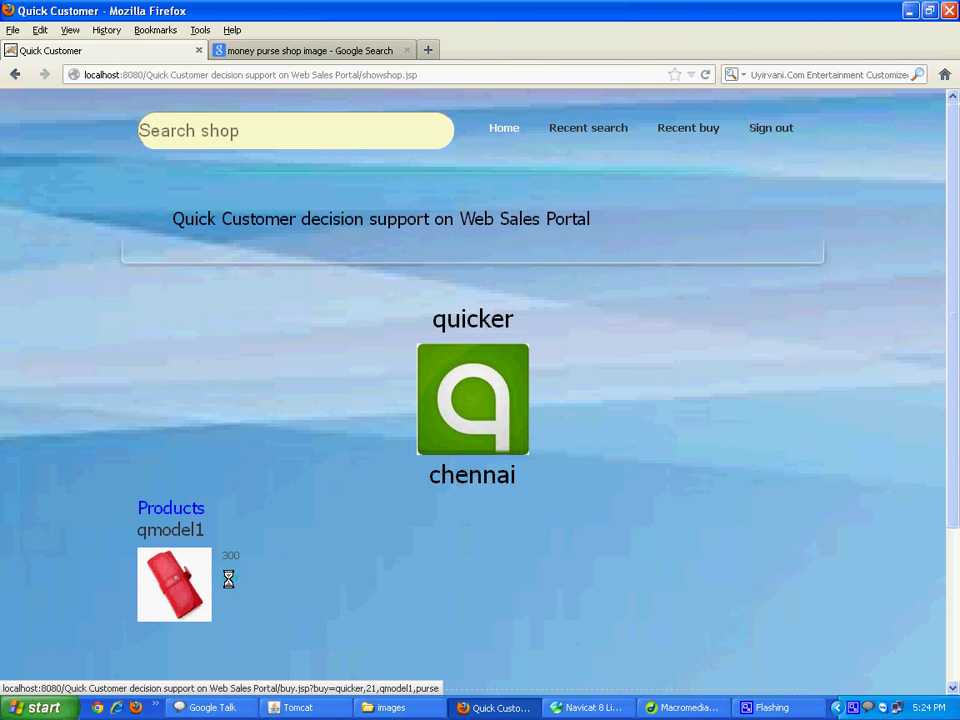
pyautogui.click(228, 579)
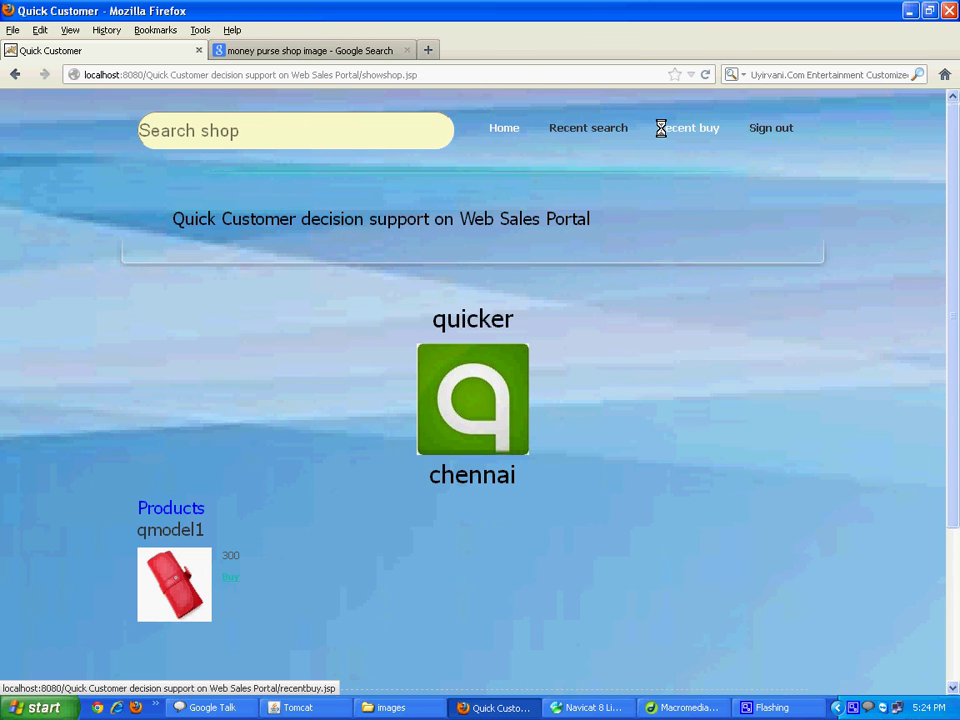
# Search for the shop s-napdeal
pyautogui.click(157, 138)
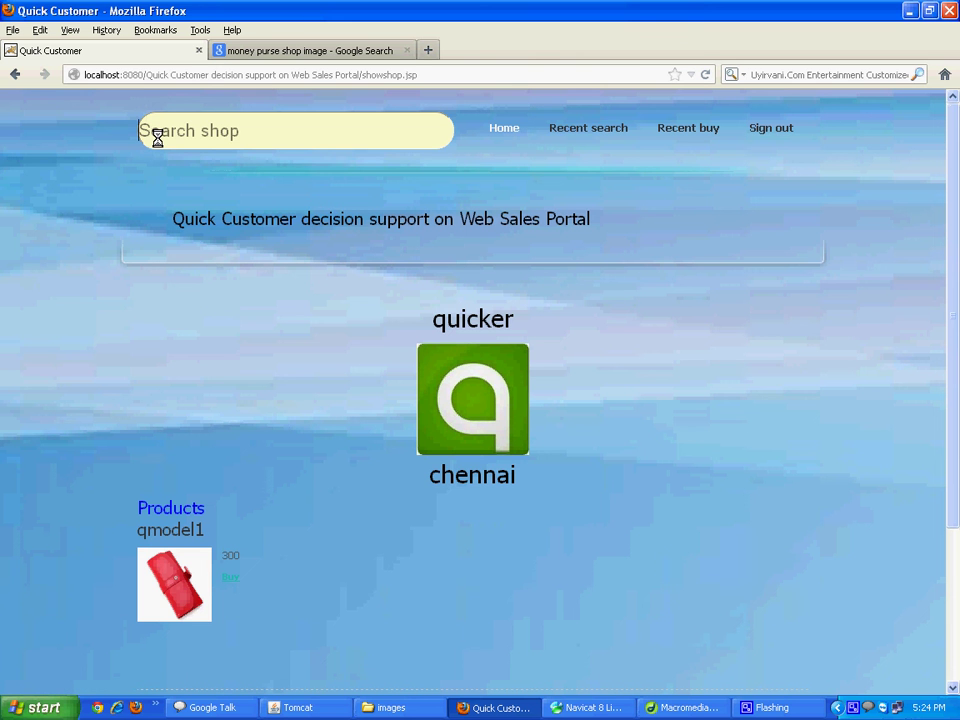
pyautogui.write('s')
pyautogui.press('Down')
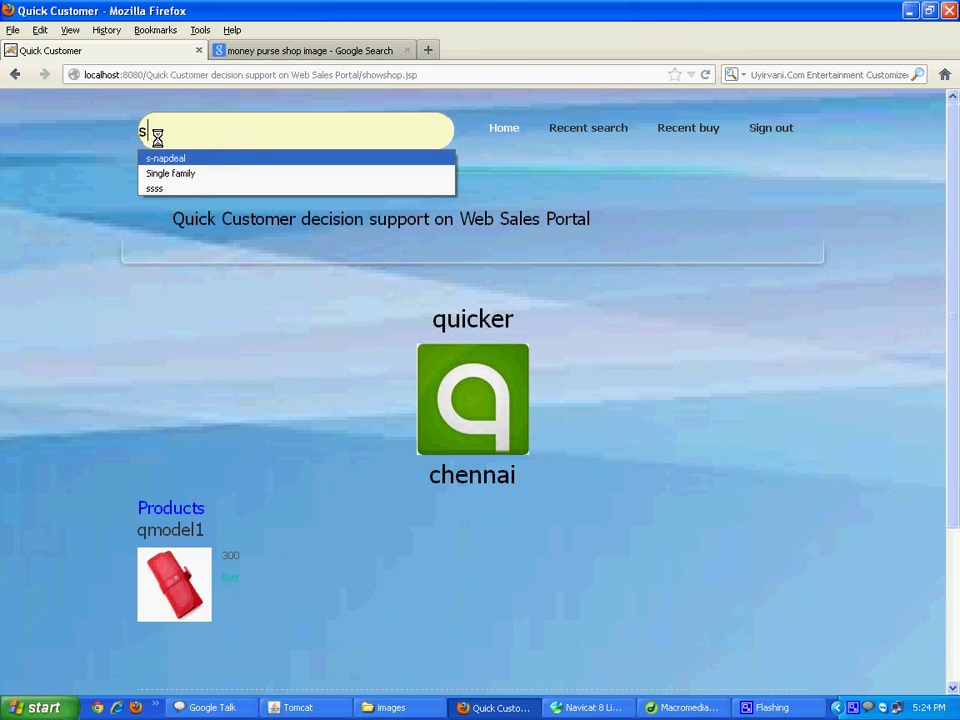
pyautogui.press('Return')
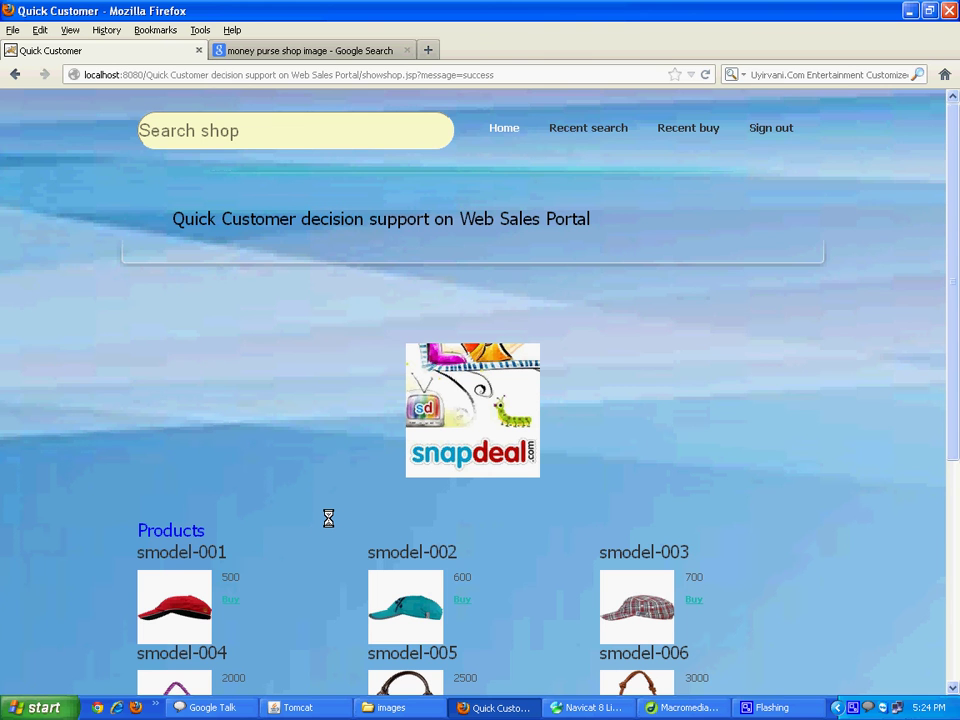
# Browse the s-napdeal products and buy the smodel-005 handbag
pyautogui.scroll(-1, 328, 517)
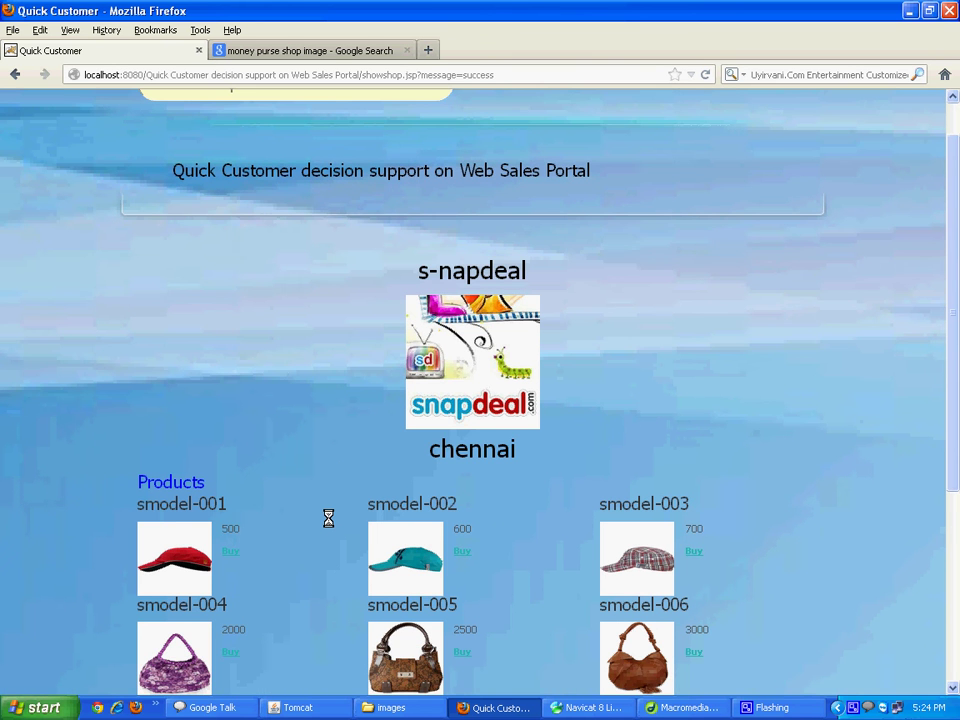
pyautogui.scroll(-2, 328, 517)
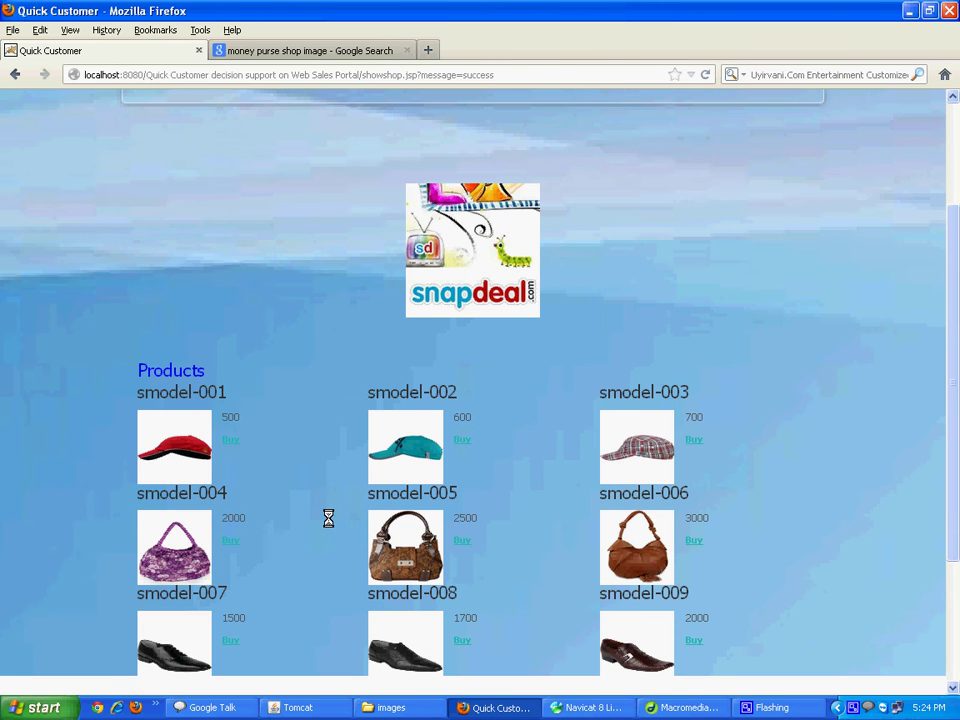
pyautogui.scroll(-2, 458, 450)
pyautogui.scroll(-2, 458, 450)
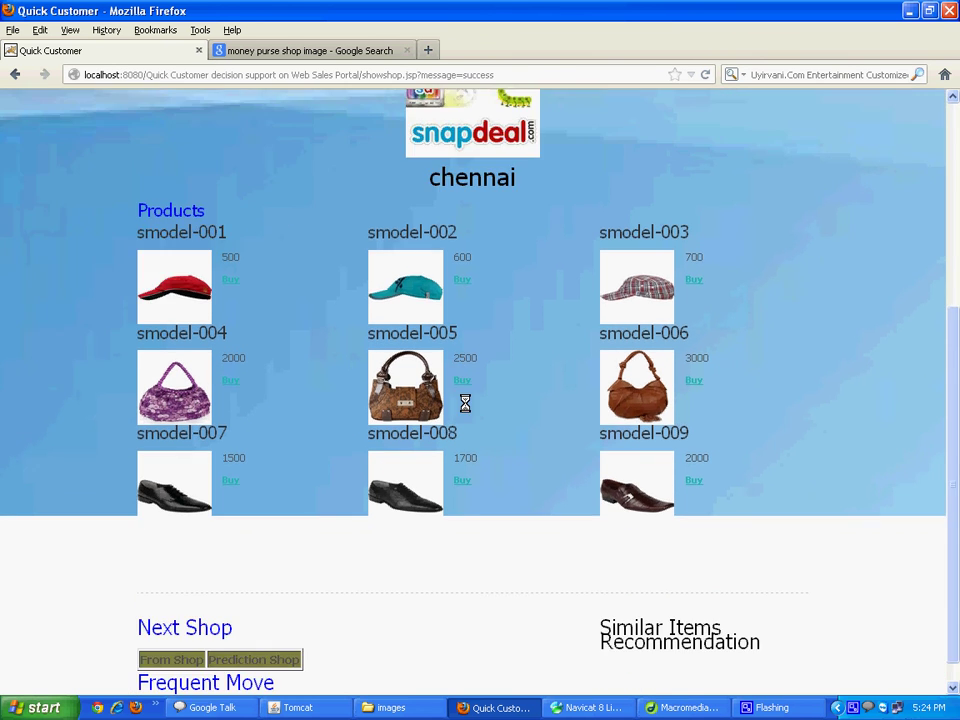
pyautogui.moveTo(465, 403); pyautogui.dragTo(383, 381)
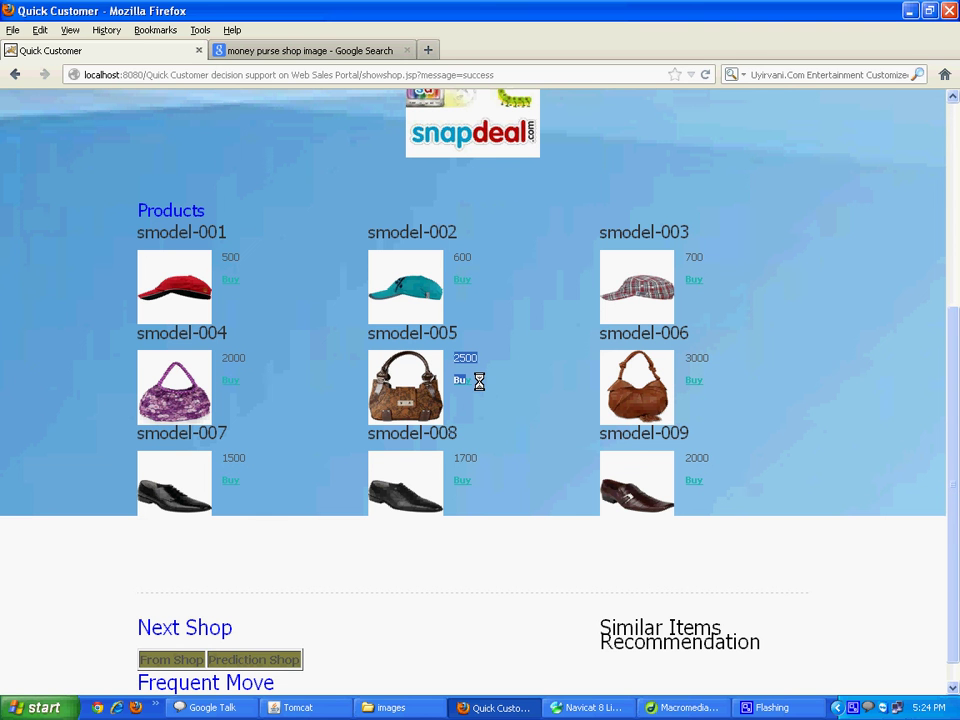
pyautogui.click(457, 382)
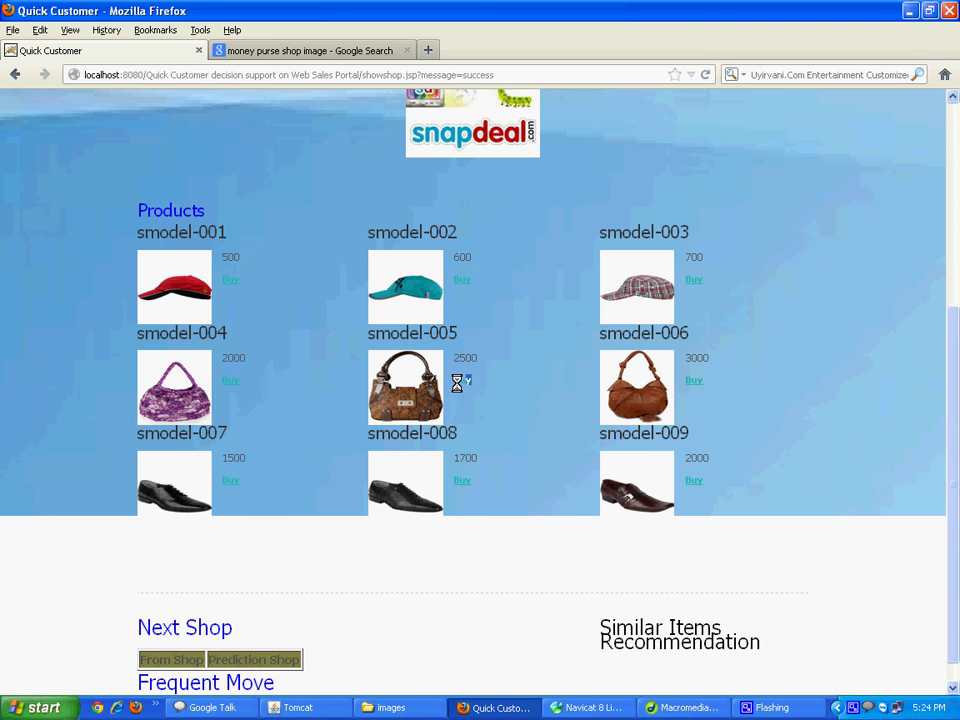
pyautogui.click(458, 381)
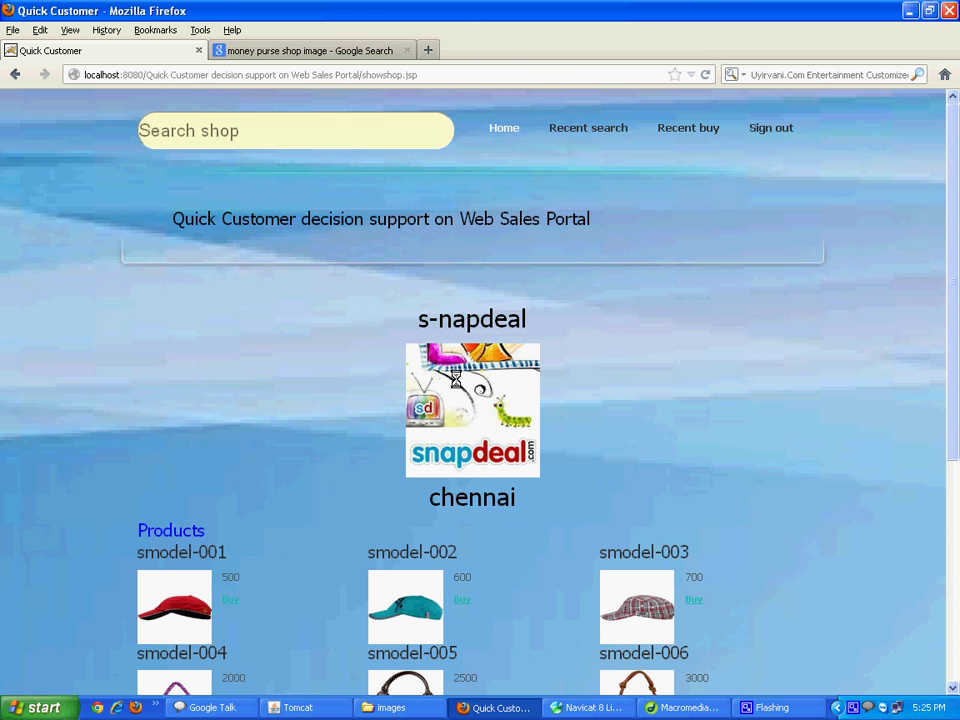
# Check the Recent buy list, then sign out of the customer account
pyautogui.scroll(-3, 455, 378)
pyautogui.scroll(-4, 456, 379)
pyautogui.click(700, 127)
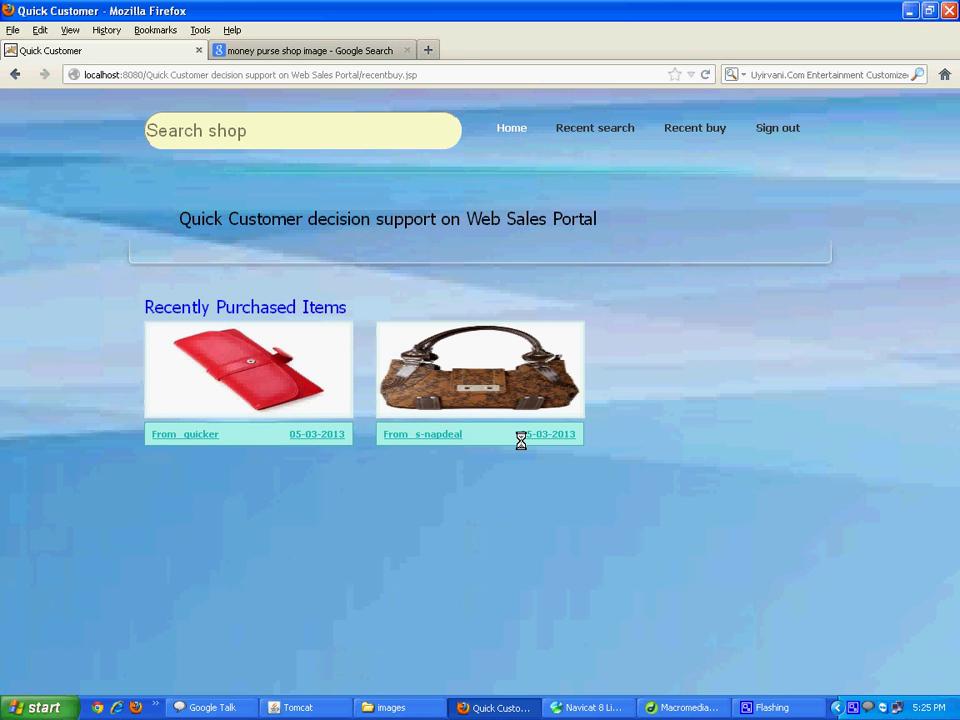
pyautogui.click(763, 128)
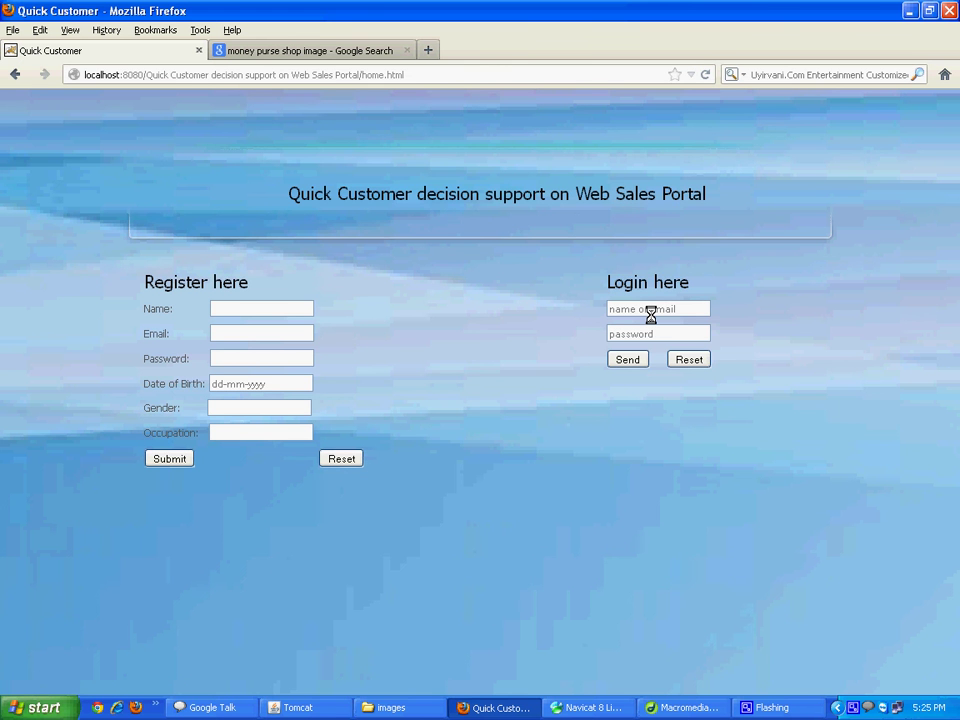
# Log back in with the administrator credentials and bring up the Add Item form
pyautogui.click(650, 310)
pyautogui.press('Tab')
pyautogui.press('Tab')
pyautogui.press('Return')
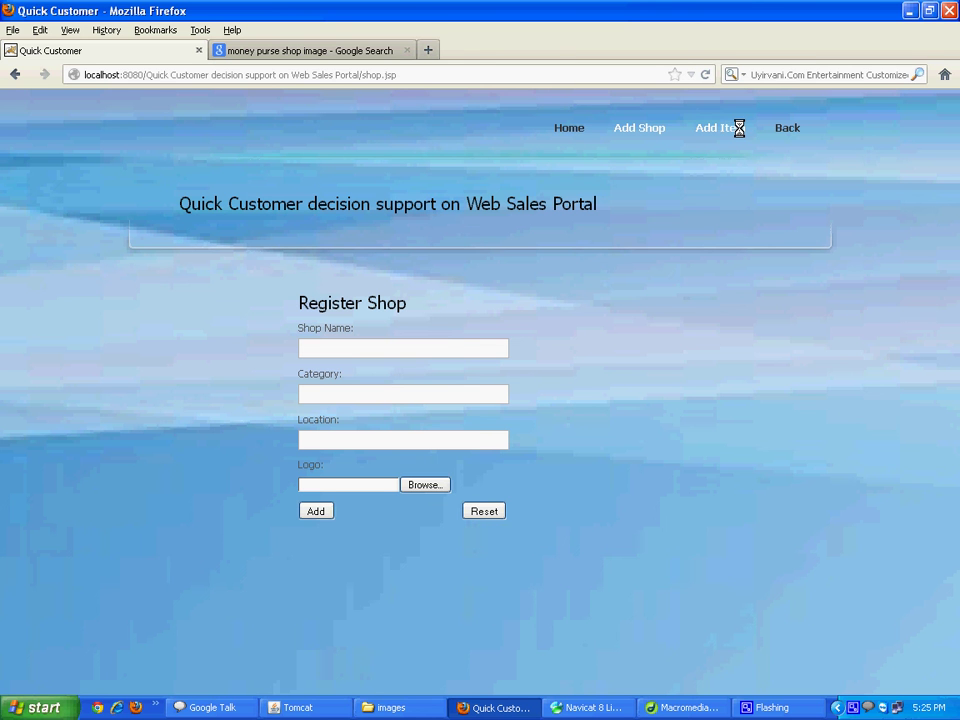
pyautogui.click(737, 128)
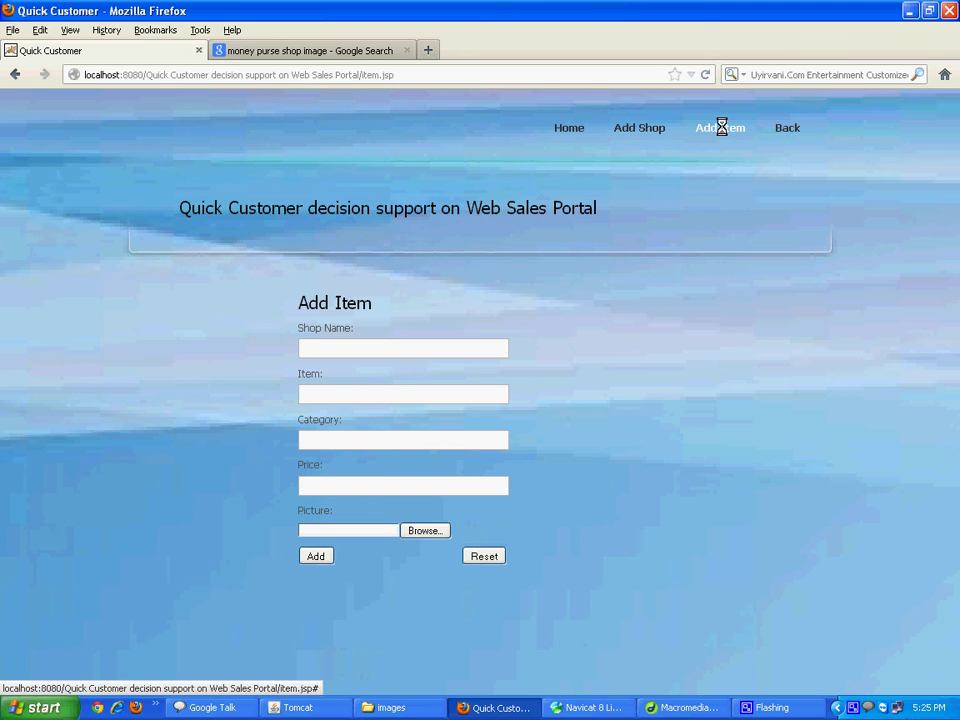
# Enter shop name quicker and item name qmodel2 in the add-item form
pyautogui.click(420, 349)
pyautogui.write('q')
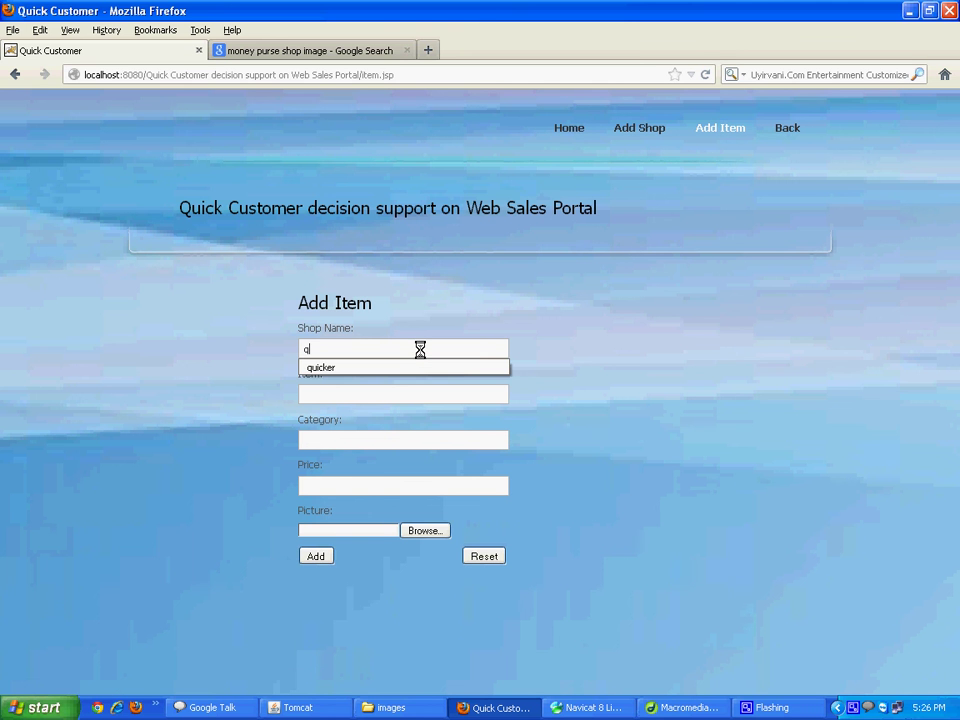
pyautogui.press('Down')
pyautogui.press('Return')
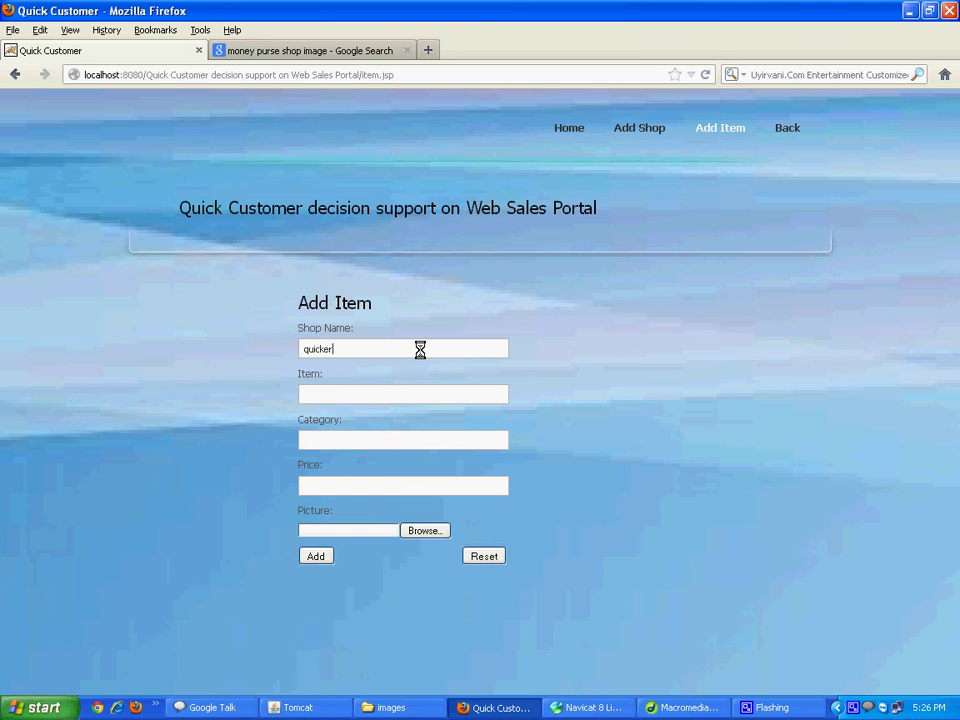
pyautogui.press('Tab')
pyautogui.write('q')
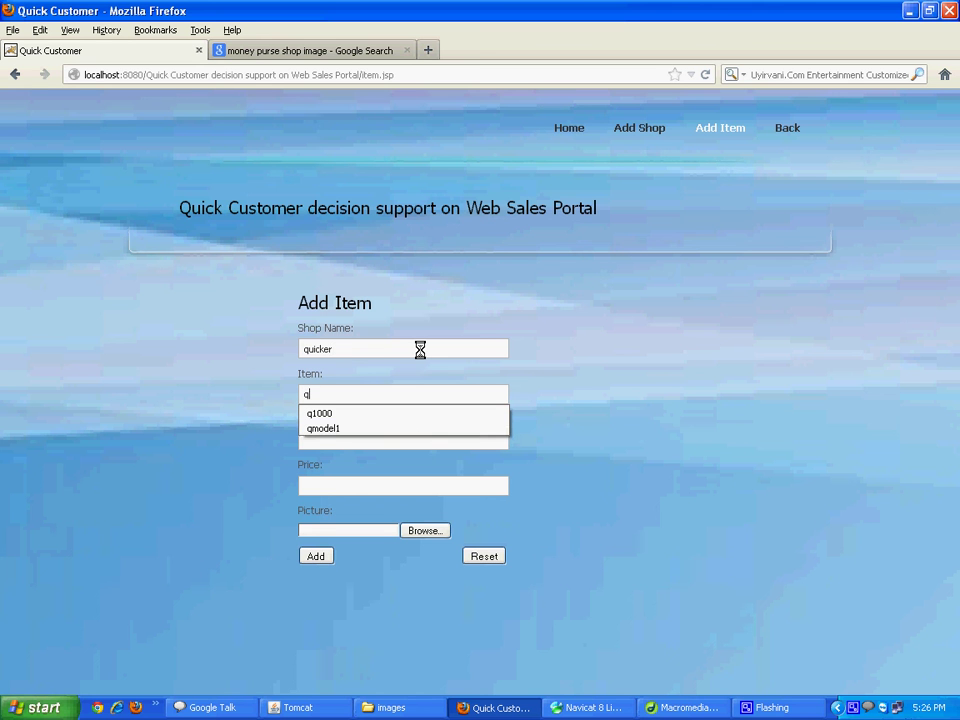
pyautogui.press('Down')
pyautogui.press('Down')
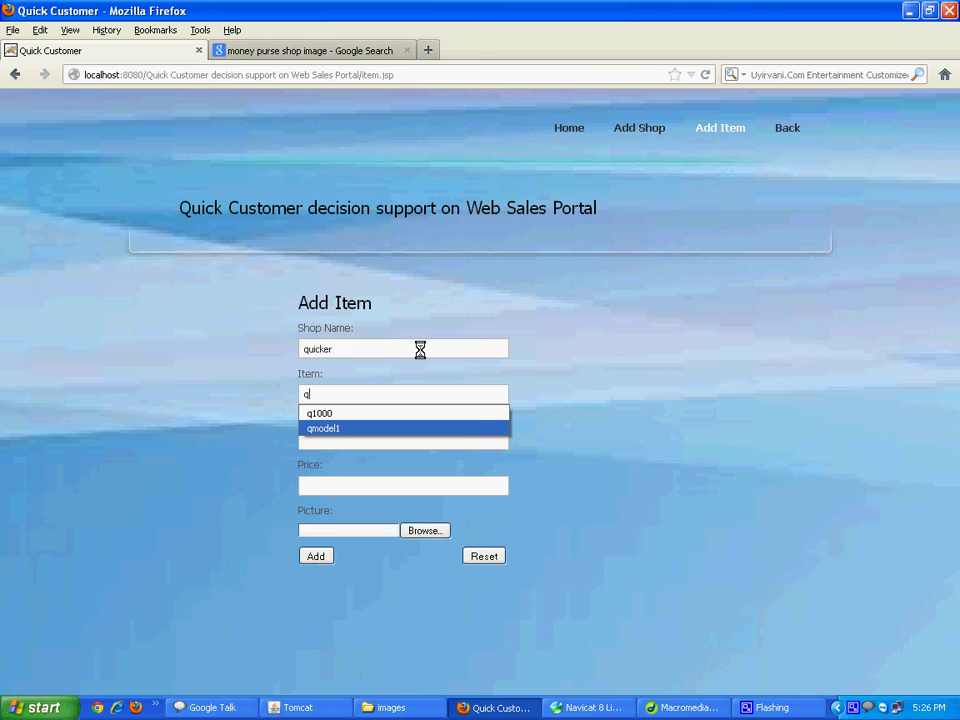
pyautogui.press('Return')
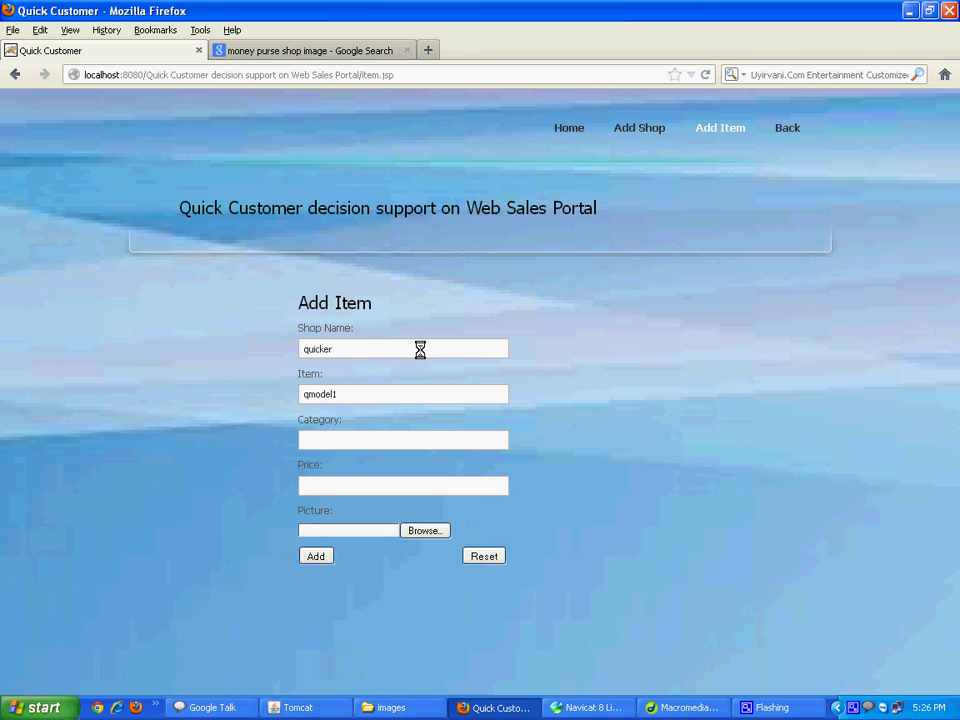
pyautogui.press('BackSpace')
pyautogui.write('2')
# Set category purse, price 350 and picture purse2.jpg, then add the item
pyautogui.press('Tab')
pyautogui.write('pu')
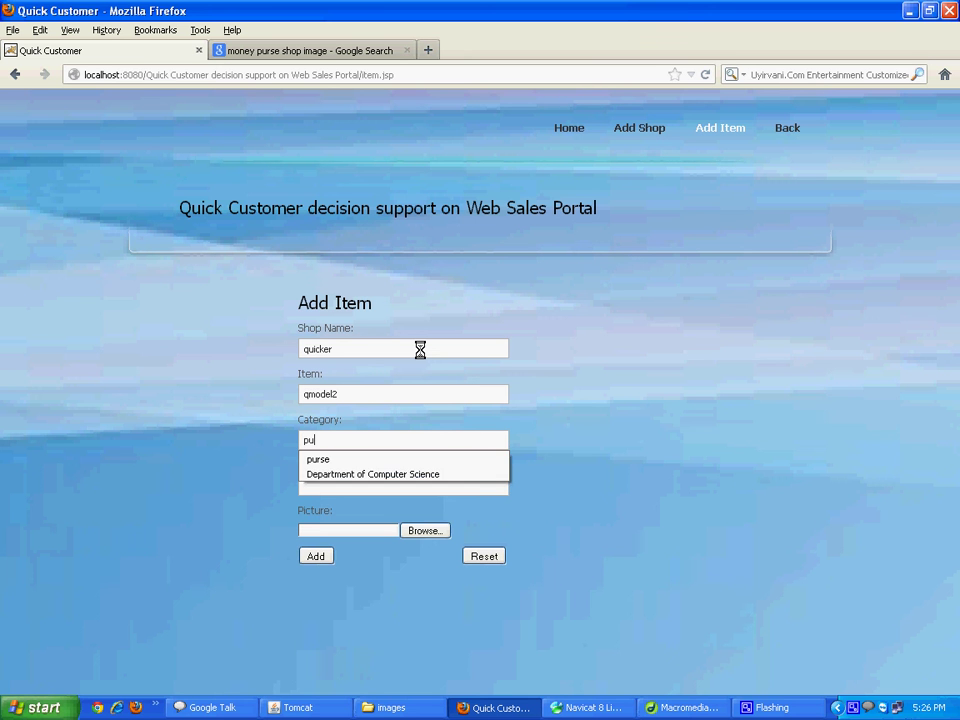
pyautogui.write('rs')
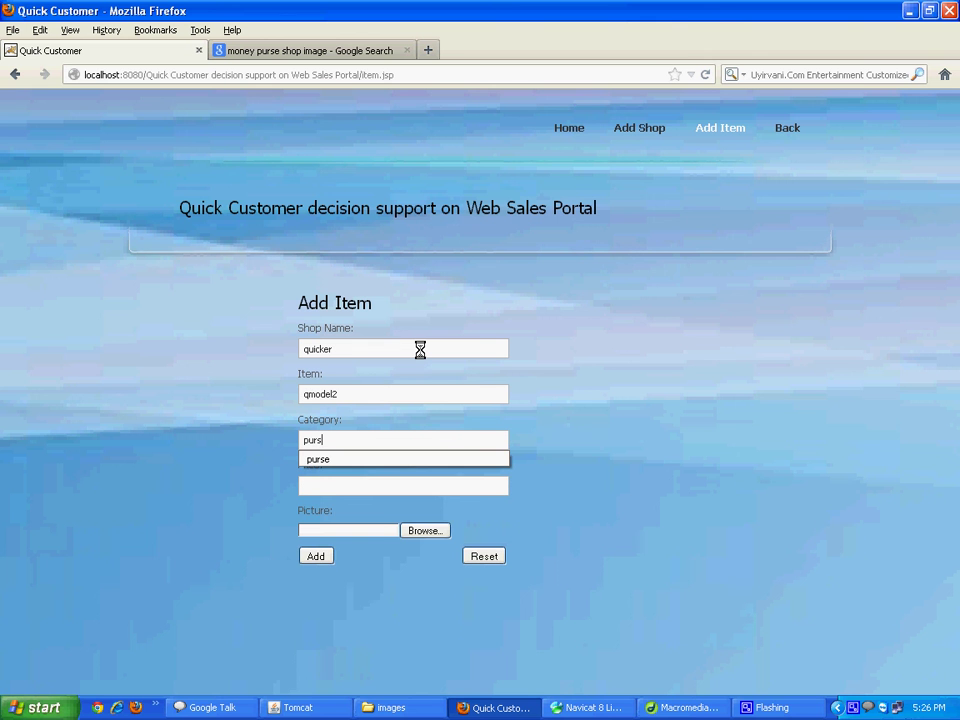
pyautogui.write('e')
pyautogui.press('Tab')
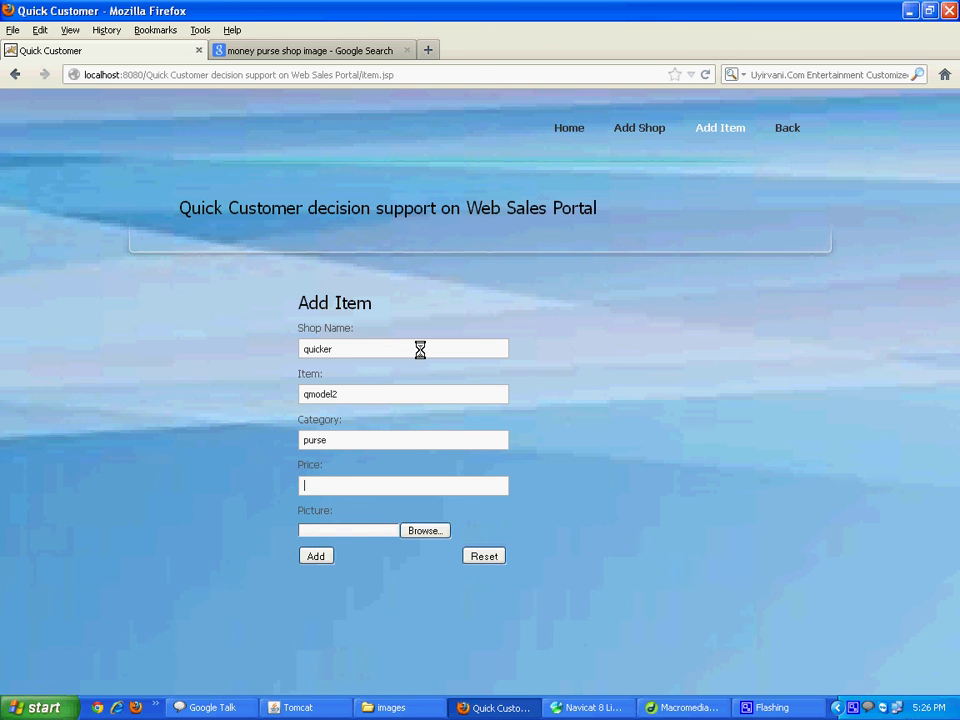
pyautogui.write('350')
pyautogui.press('Tab')
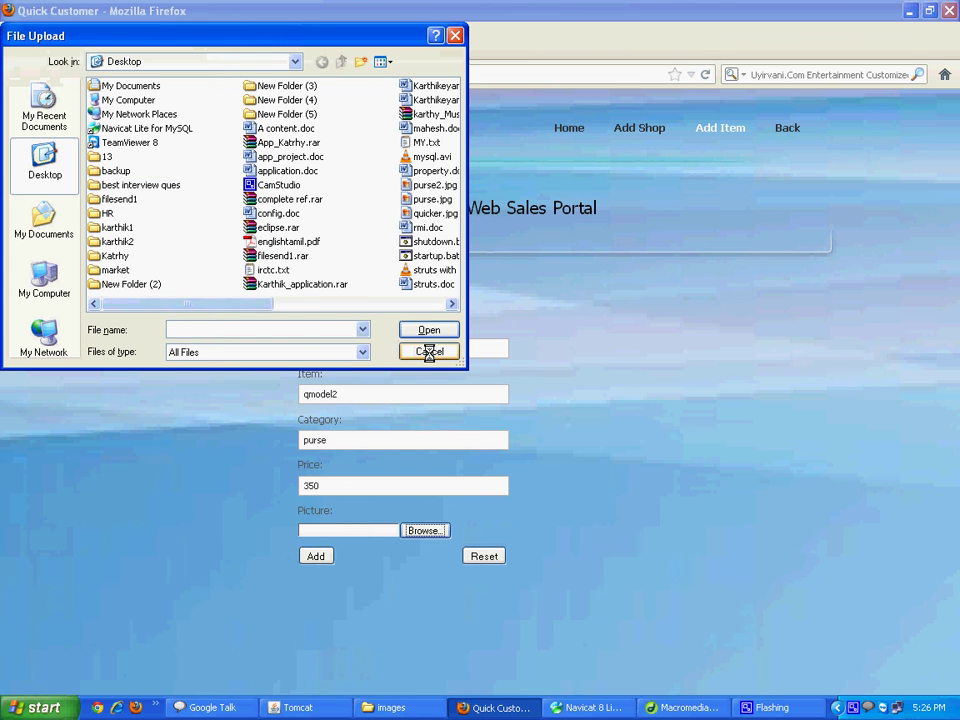
pyautogui.click(428, 185)
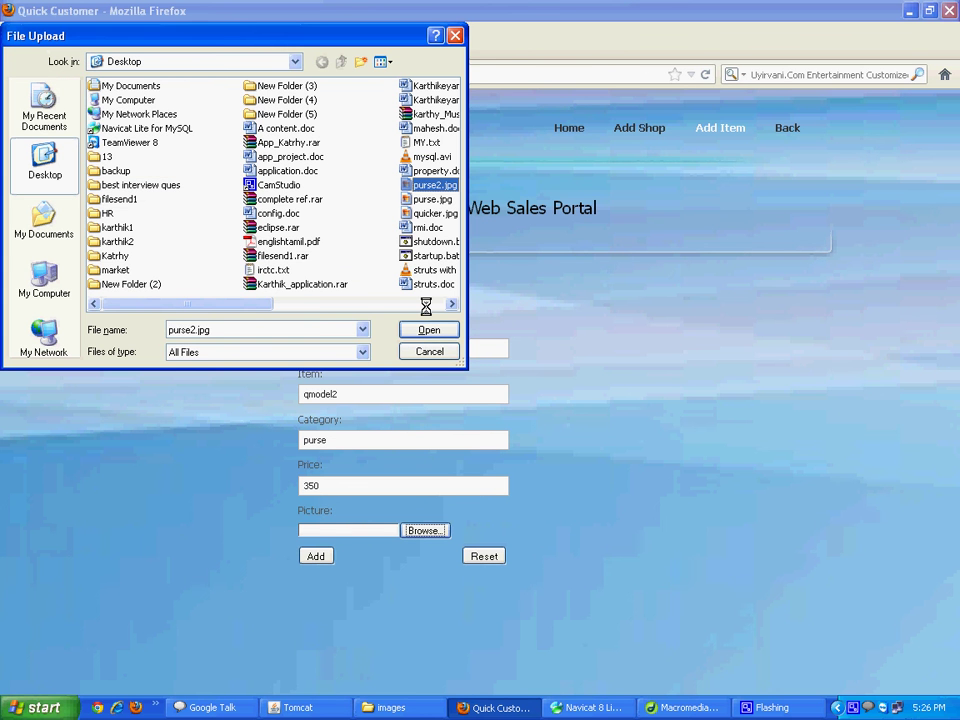
pyautogui.click(428, 329)
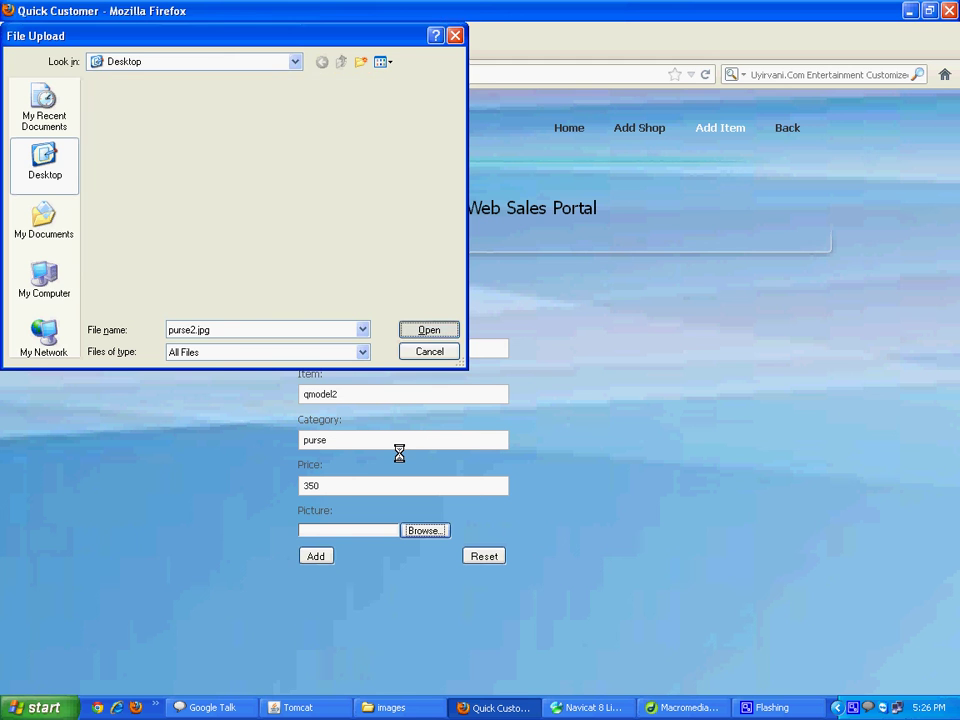
pyautogui.click(301, 557)
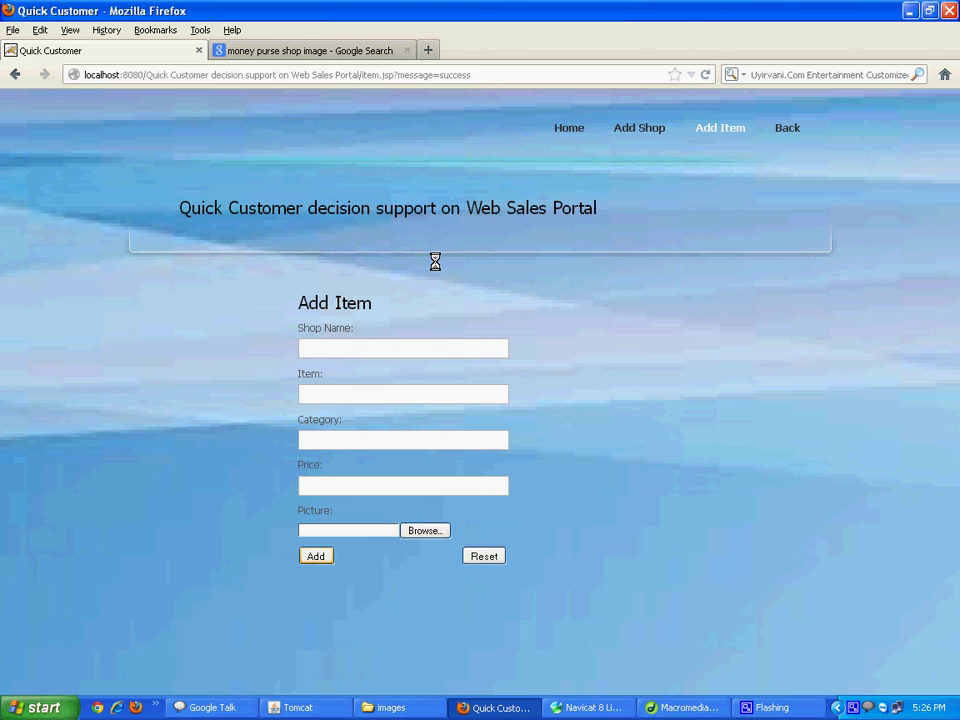
# Return to the home login page and enter the customer's login name and password
pyautogui.click(567, 129)
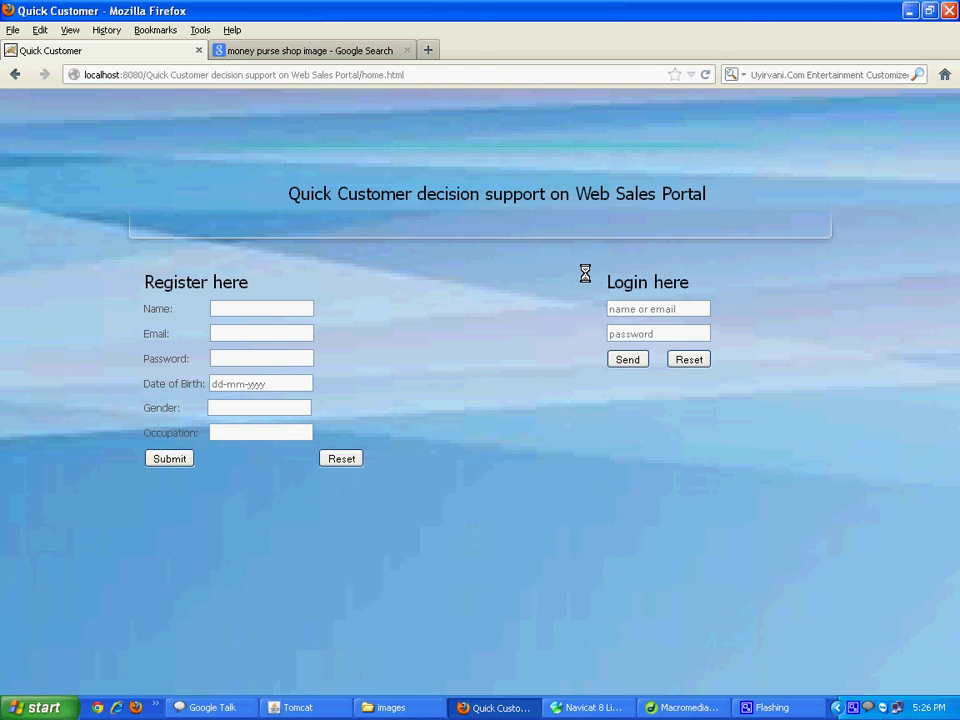
pyautogui.click(631, 308)
pyautogui.write('mu')
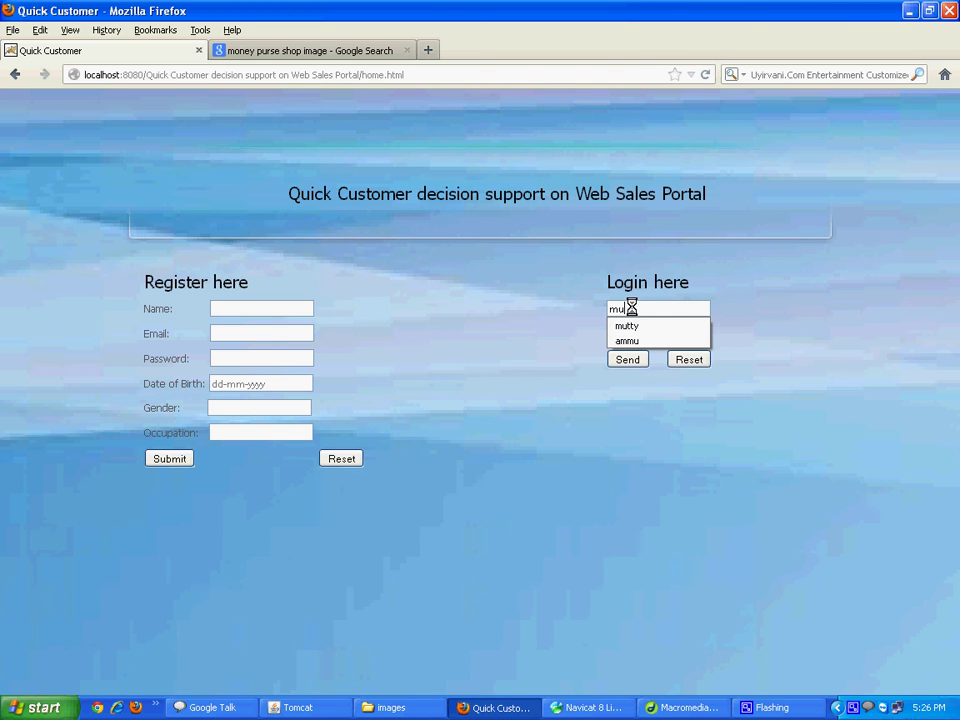
pyautogui.write('t')
pyautogui.press('Tab')
pyautogui.write('*****')
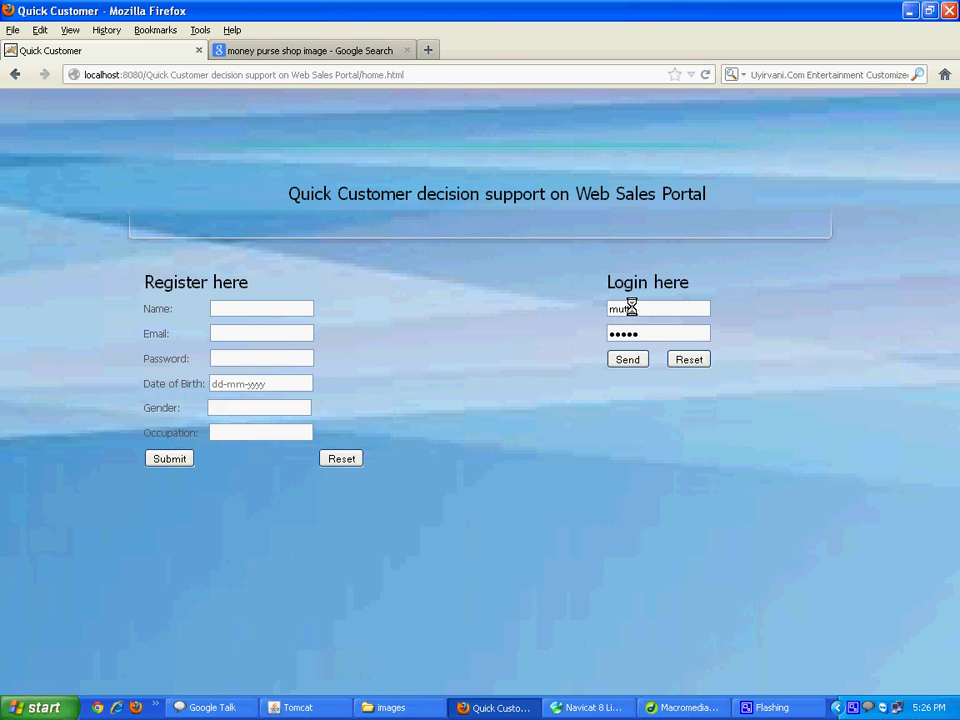
pyautogui.press('Tab')
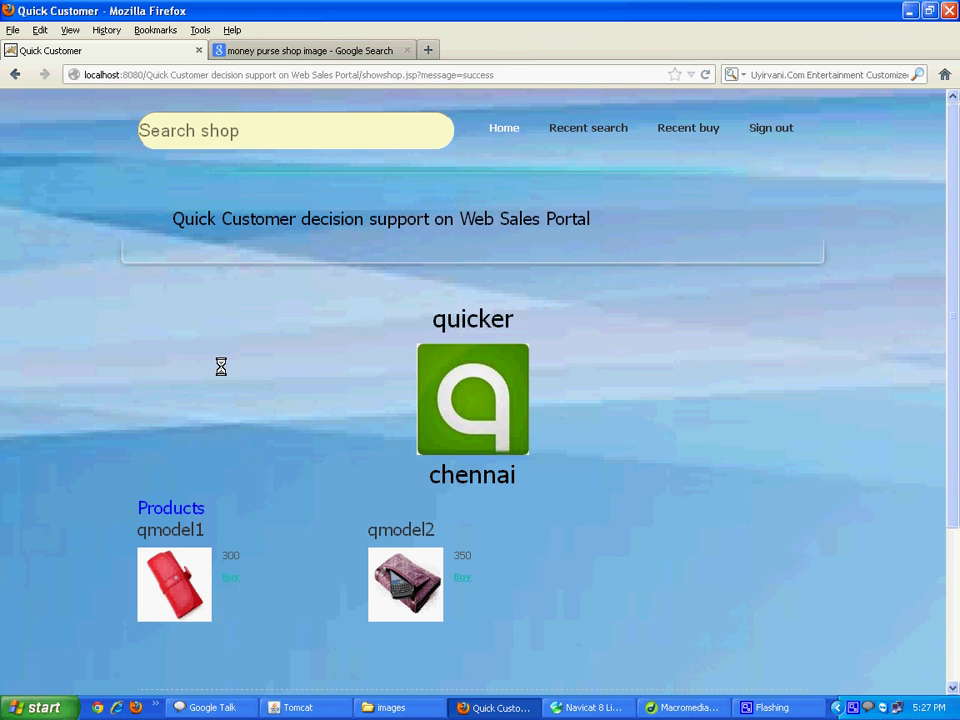
# Buy the qmodel2 purse priced 350 from the quicker shop
pyautogui.moveTo(439, 578); pyautogui.dragTo(491, 587)
pyautogui.click(456, 577)
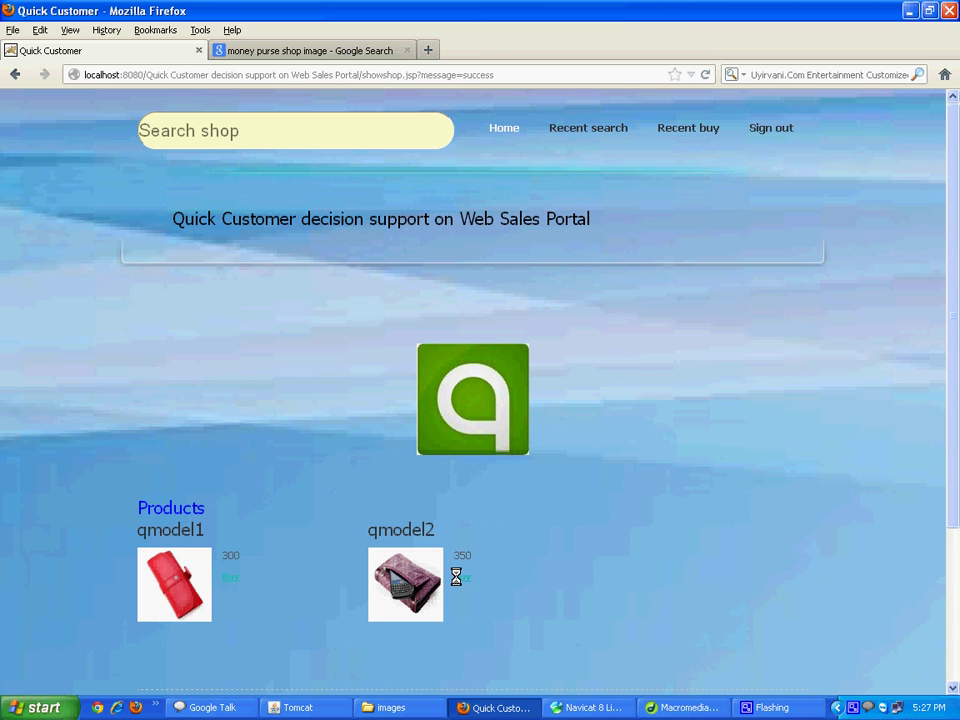
pyautogui.click(456, 577)
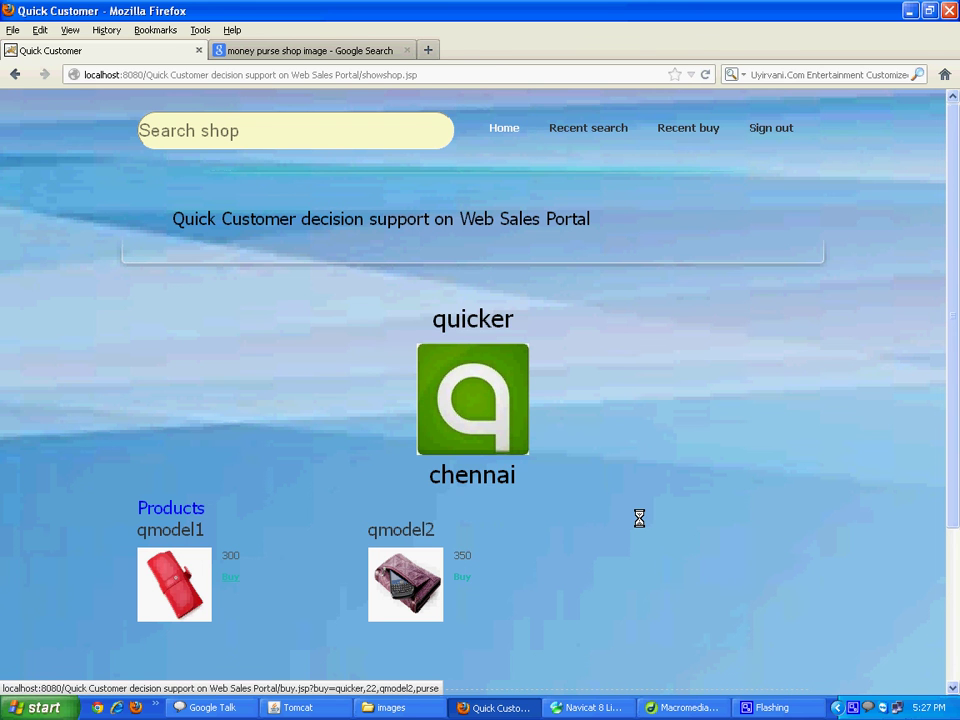
# Check the quicker-to-s-napdeal frequent move and open the predicted next shop s-napdeal
pyautogui.scroll(-4, 639, 518)
pyautogui.scroll(-1, 368, 538)
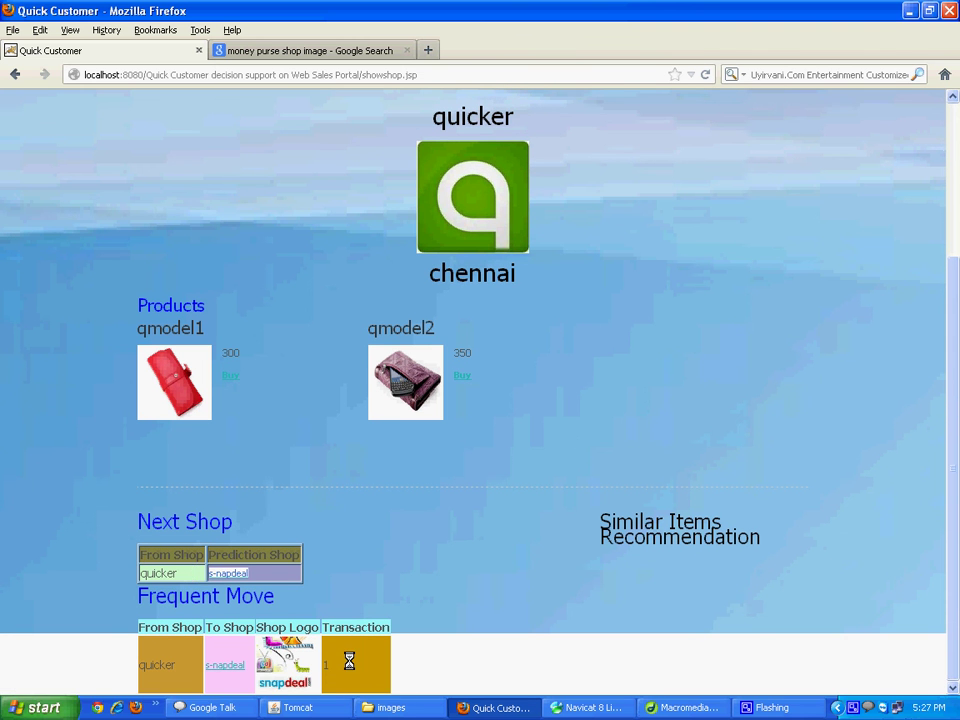
pyautogui.moveTo(349, 661); pyautogui.dragTo(484, 542)
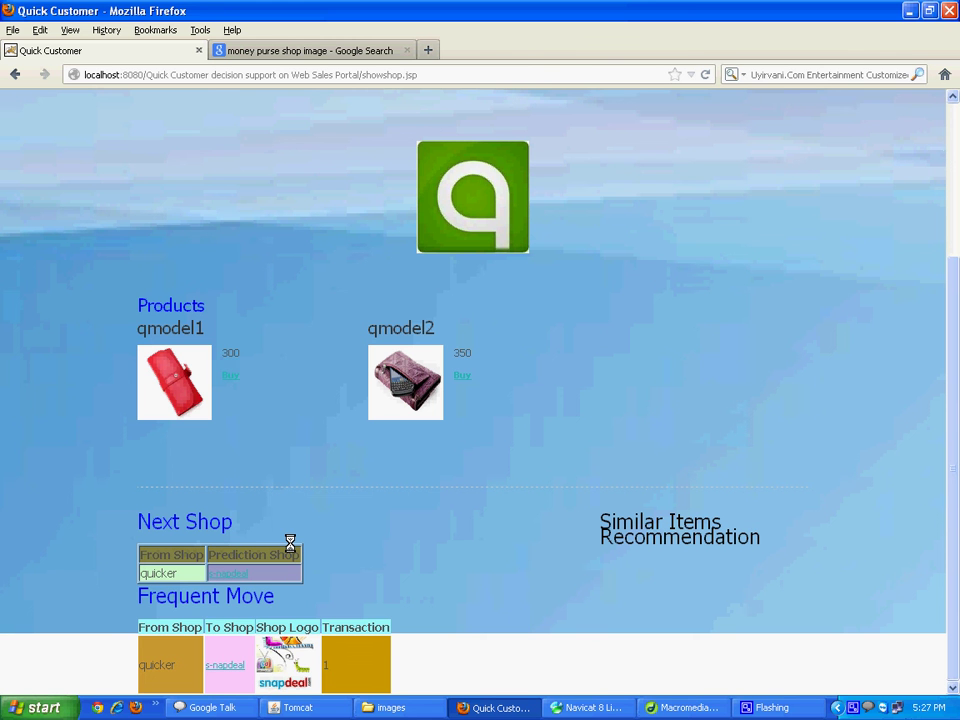
pyautogui.click(225, 572)
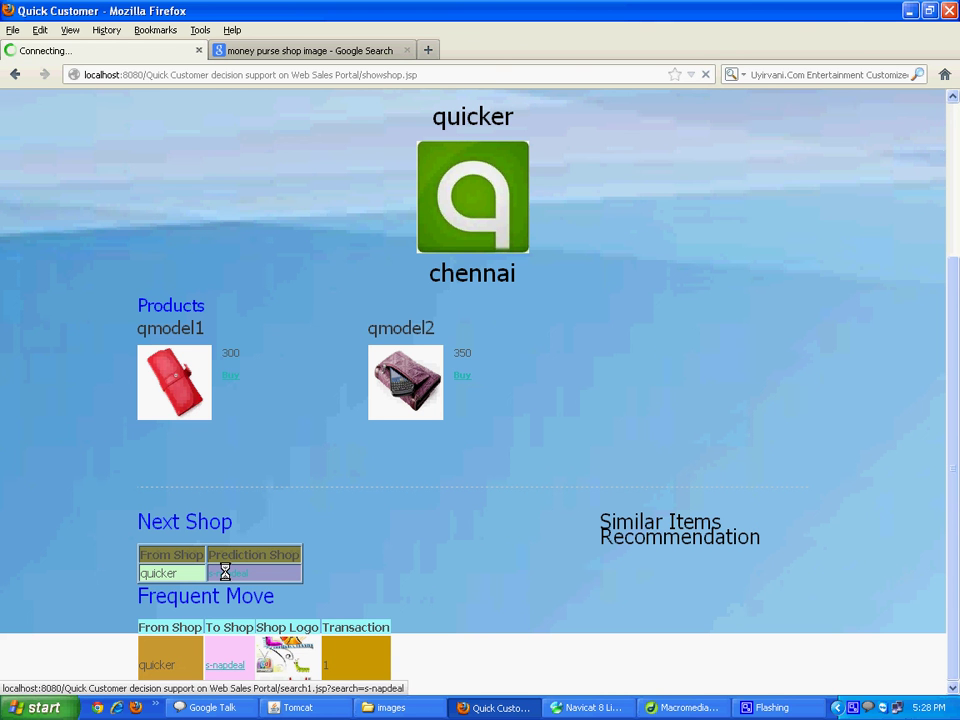